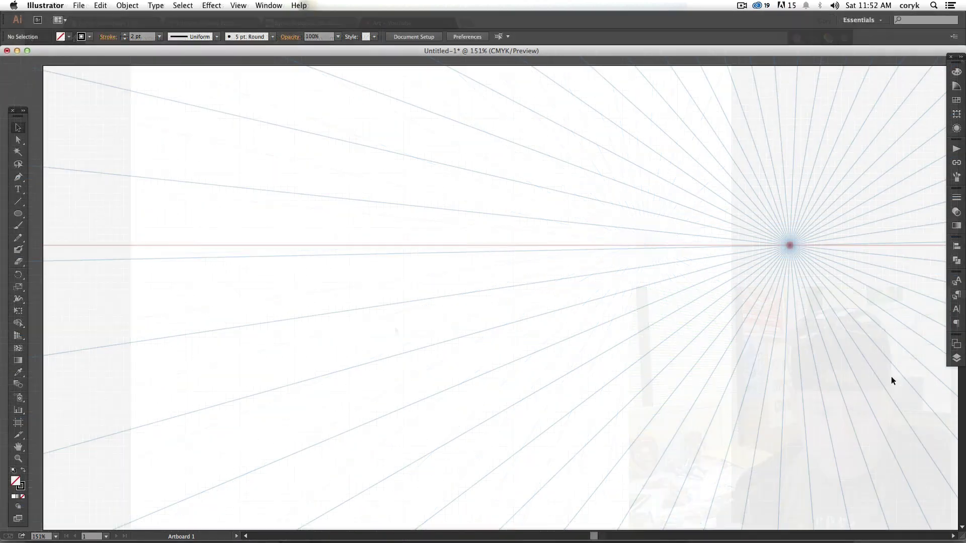
Step: Expand Layer 2 and toggle the visibility of its group of radiating lines off and back on
left_click(956, 357)
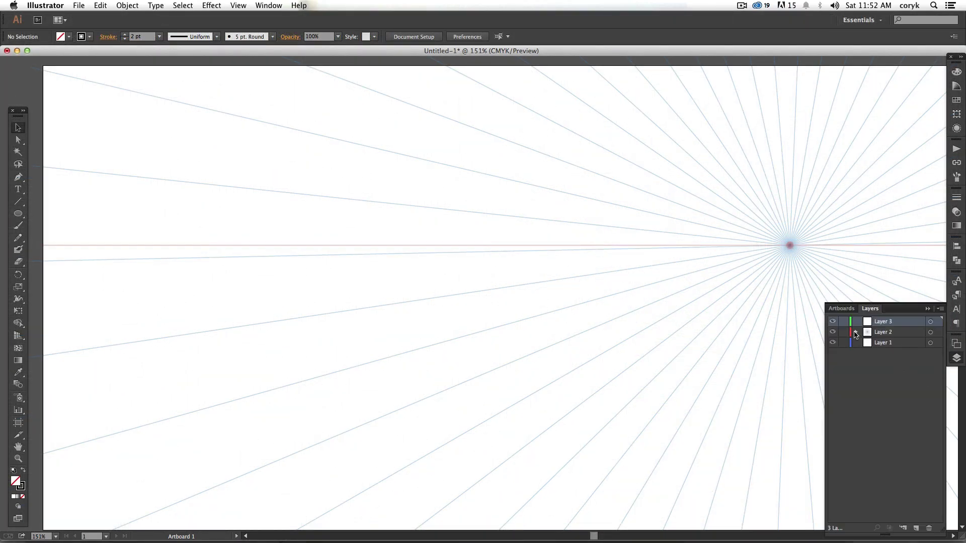
left_click(856, 332)
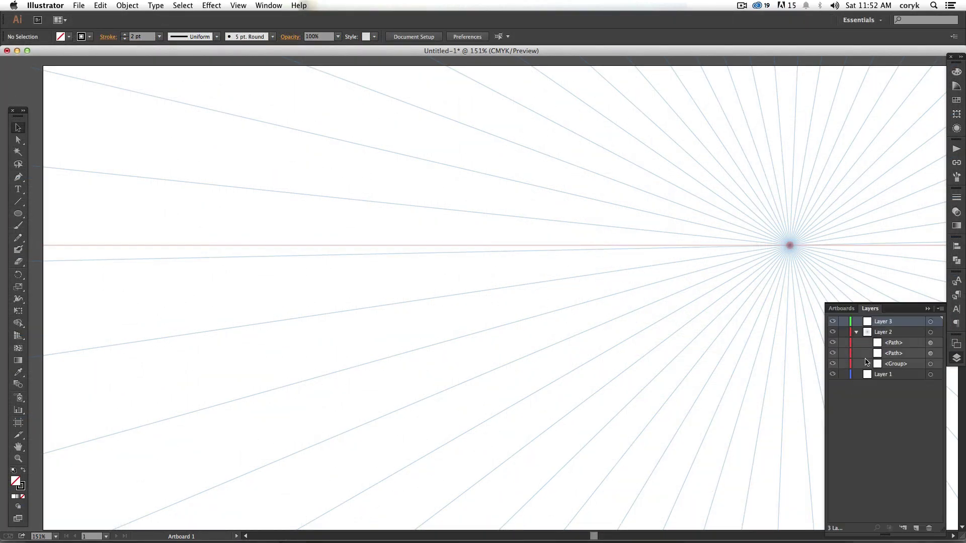
left_click(833, 363)
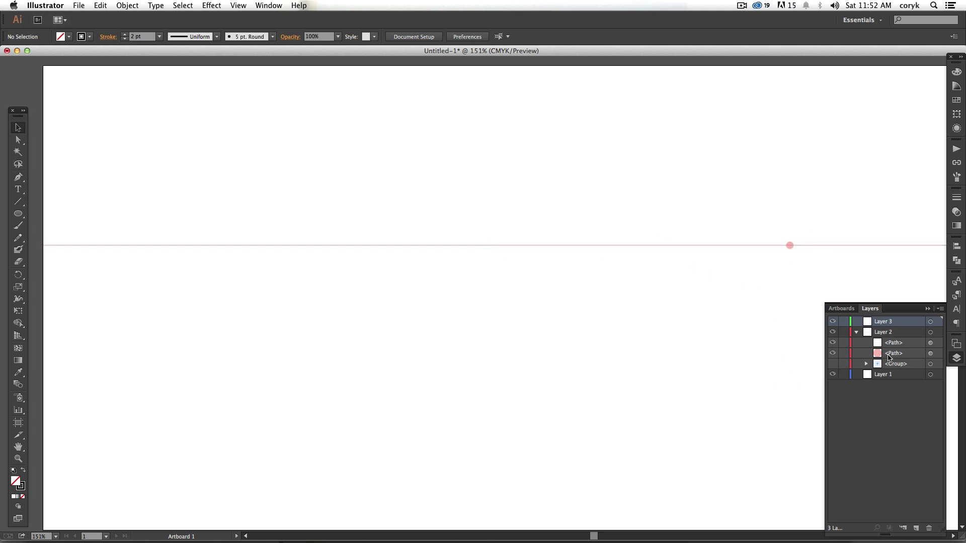
left_click(833, 364)
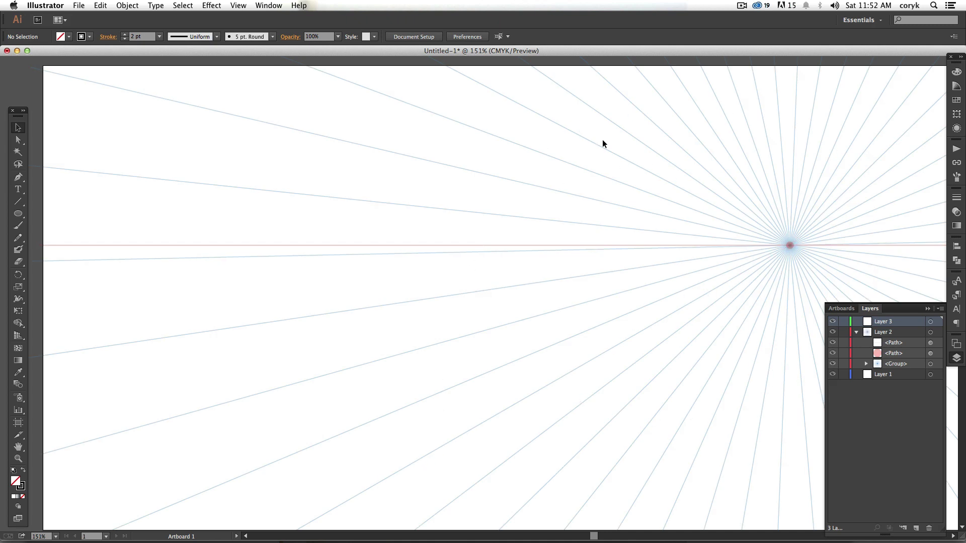
Step: Show the document grid, then collapse Layer 2 and hide it
key("super+apostrophe")
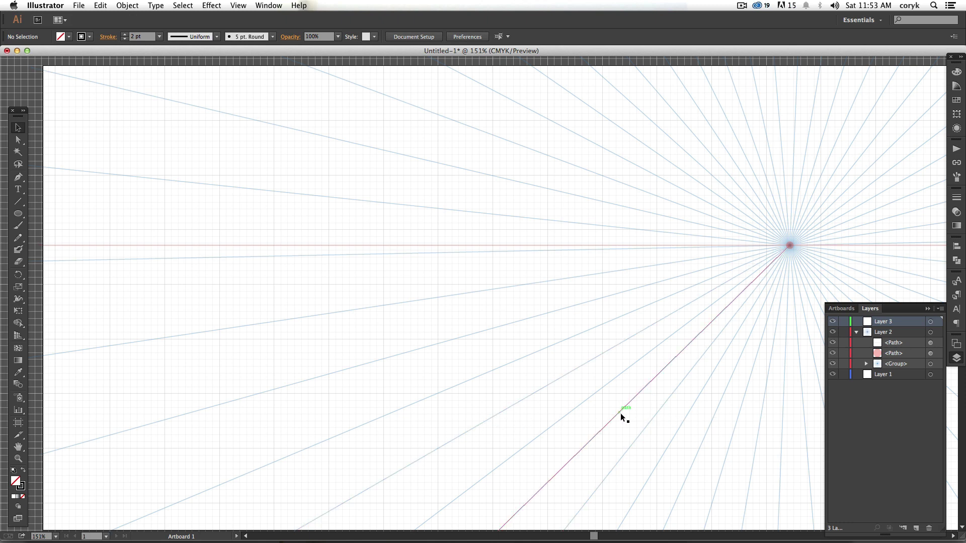
left_click(855, 332)
left_click(832, 332)
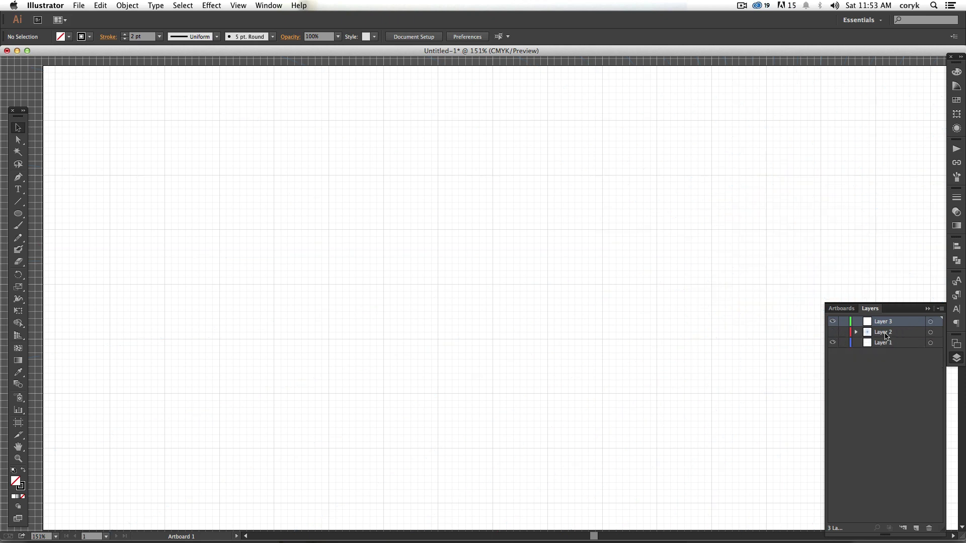
Step: Paste the circle-in-square artwork onto Layer 3, hide the grid, and enlarge the artwork from its center to about 461 pt square
key("super+v")
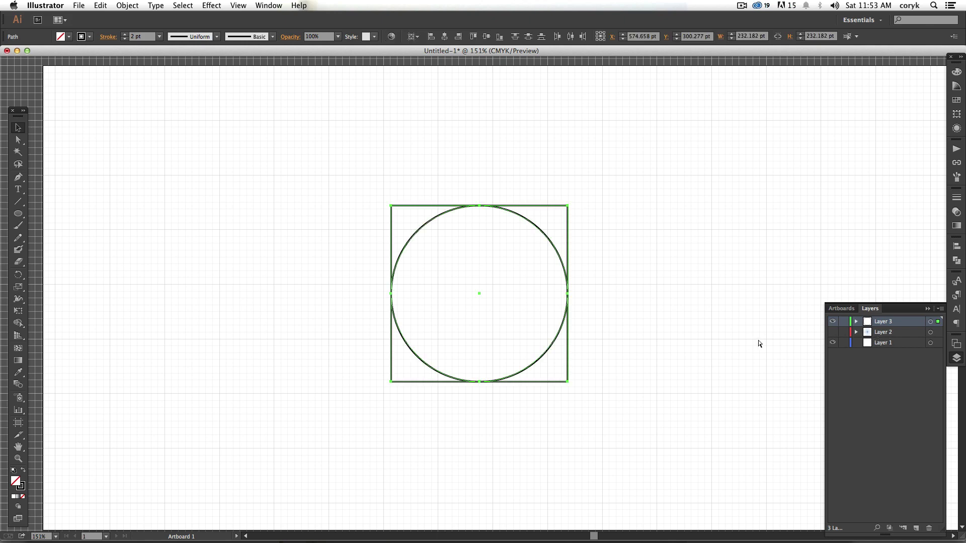
key("super+quotedbl")
left_click_drag(568, 382, 683, 475)
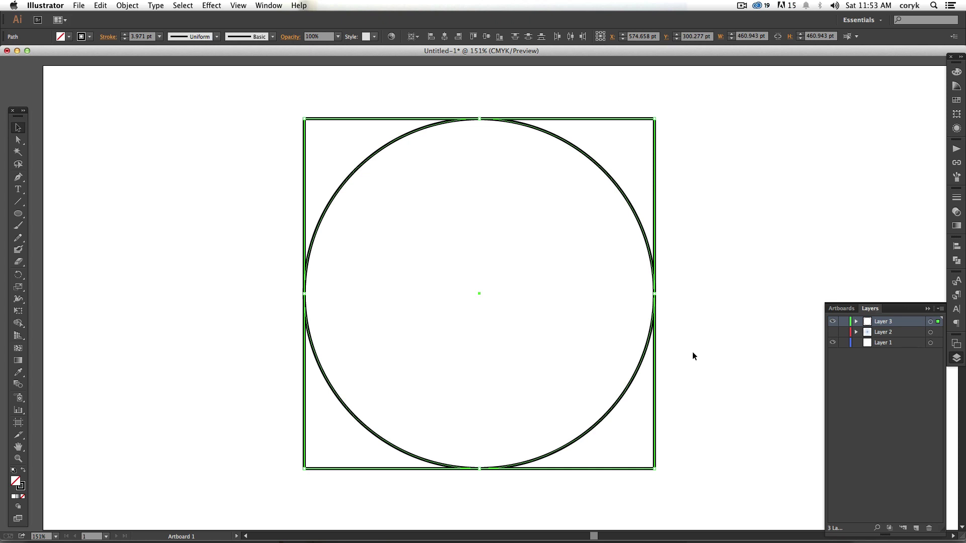
left_click(561, 104)
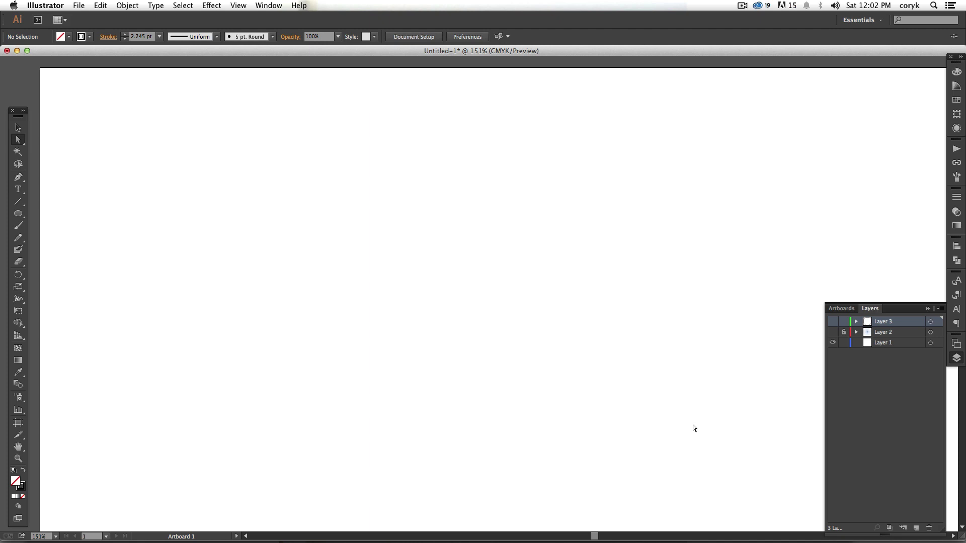
Step: Show Layer 2 and draw a rectangle across the horizon on Layer 4, extending its top edge to make it about 325 × 474 pt
left_click(833, 333)
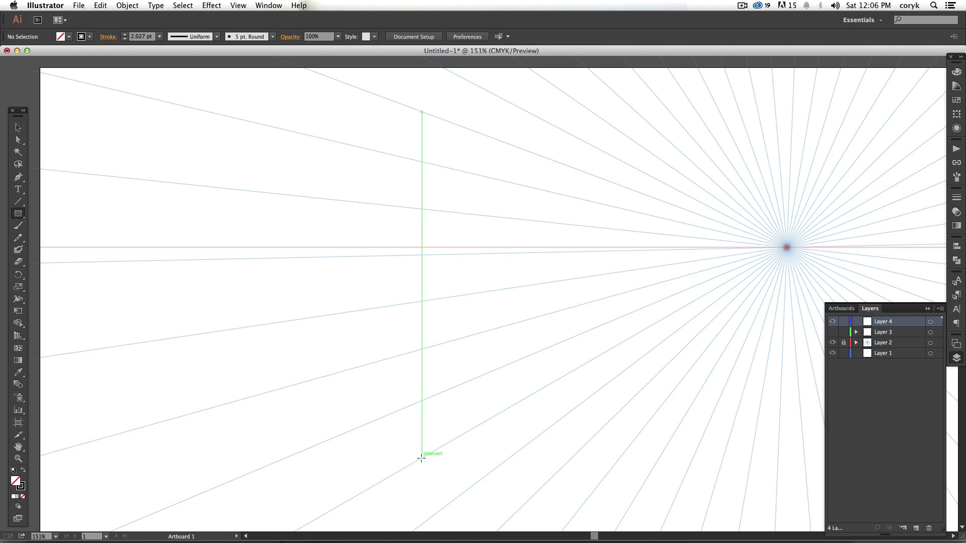
left_click_drag(408, 466, 655, 172)
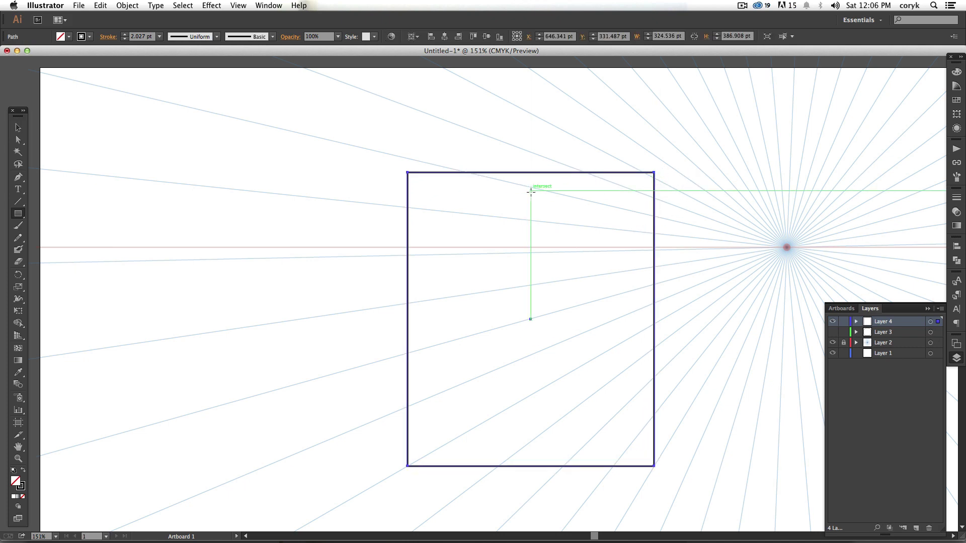
key("v")
left_click_drag(530, 172, 531, 106)
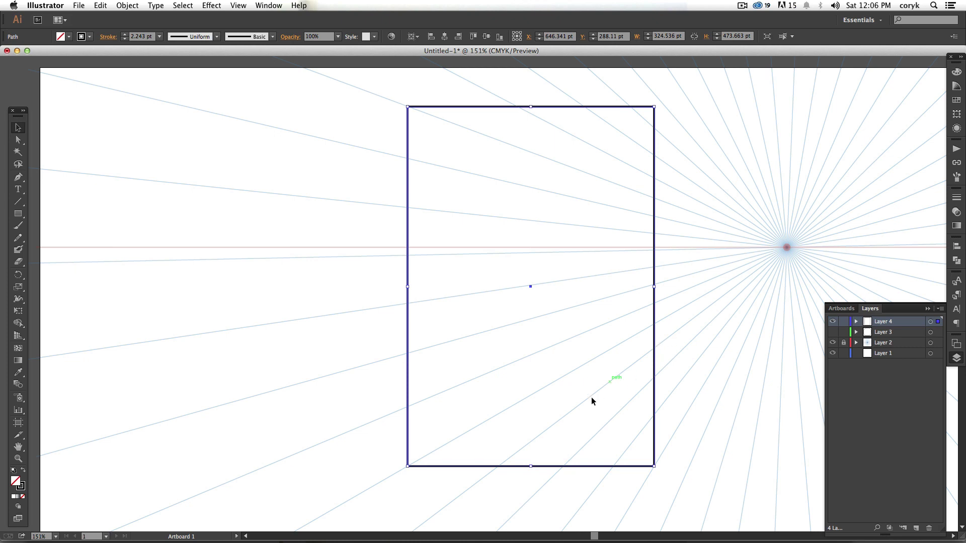
Step: Duplicate the rectangle as an adjoining side face about 124 pt wide, and pull its two far corners inward toward the vanishing point
left_click_drag(409, 354, 502, 355)
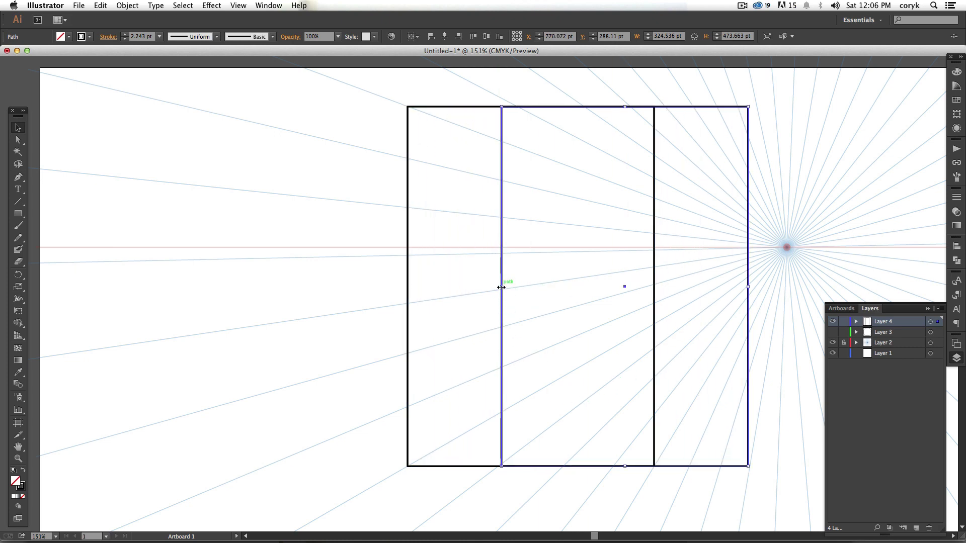
left_click_drag(502, 286, 656, 282)
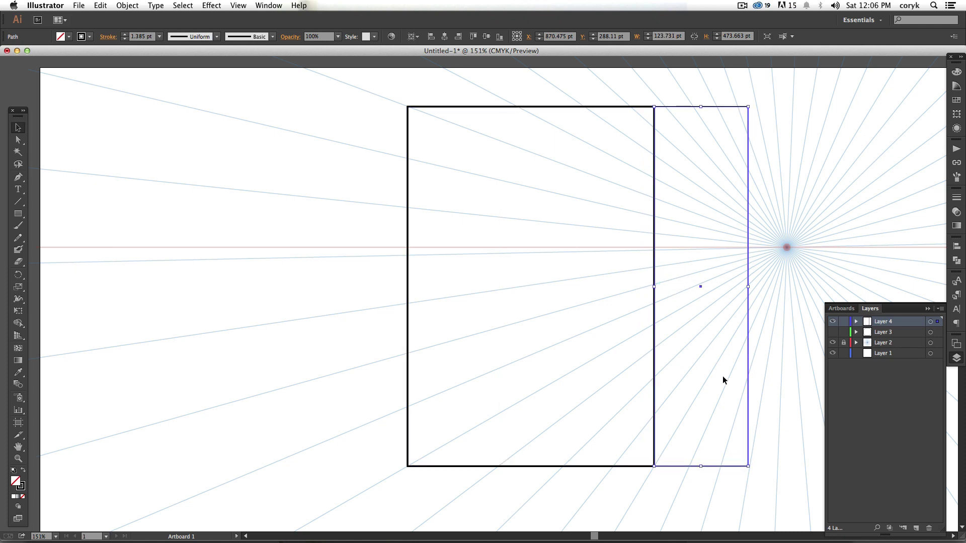
key("a")
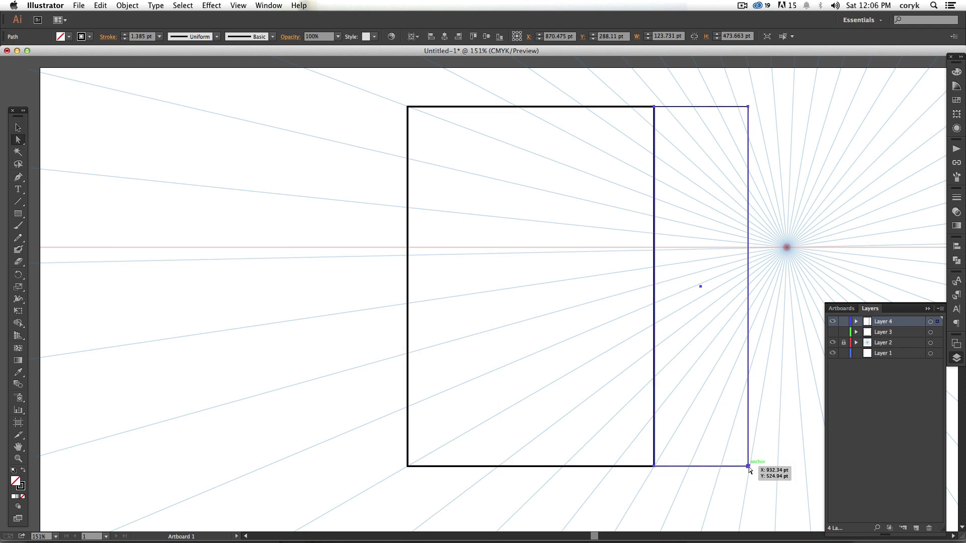
left_click_drag(749, 468, 710, 383)
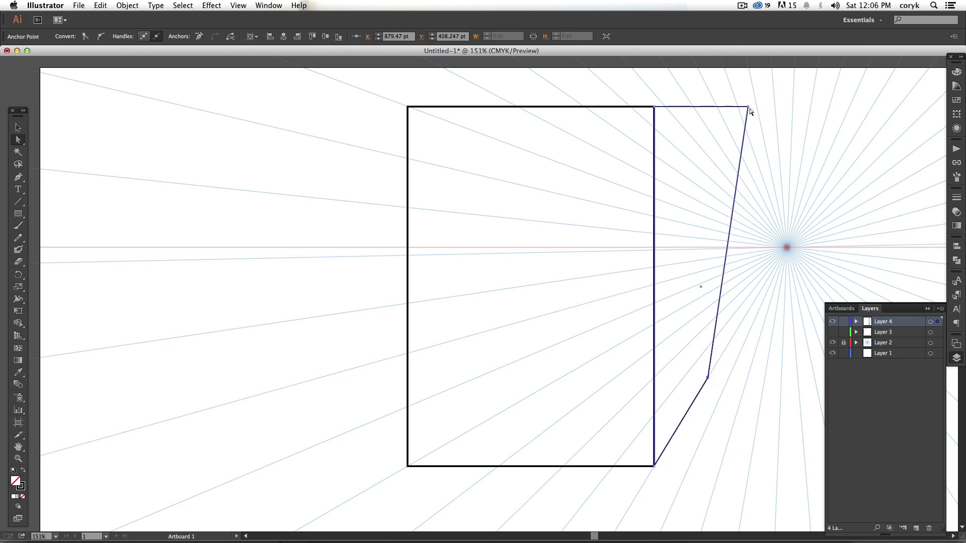
left_click_drag(749, 108, 709, 167)
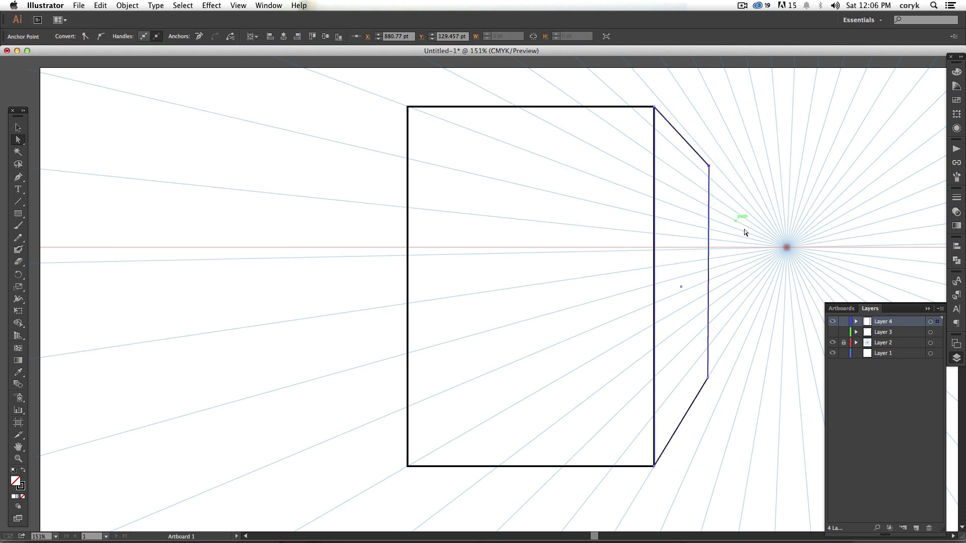
Step: Draw a test line from the vanishing point through the front face's upper-right corner to check the side face's top edge, then delete it
key("p")
left_click(788, 248)
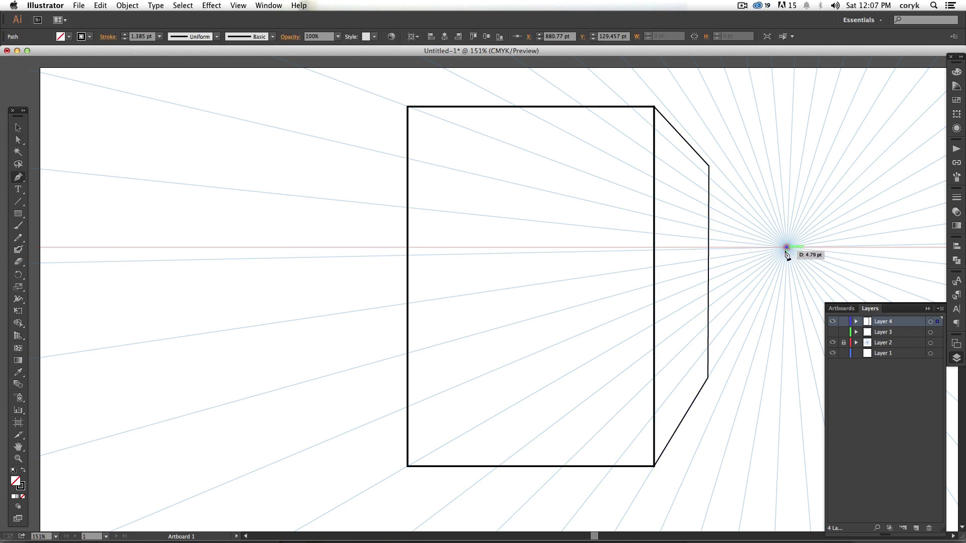
left_click(635, 92)
key("a")
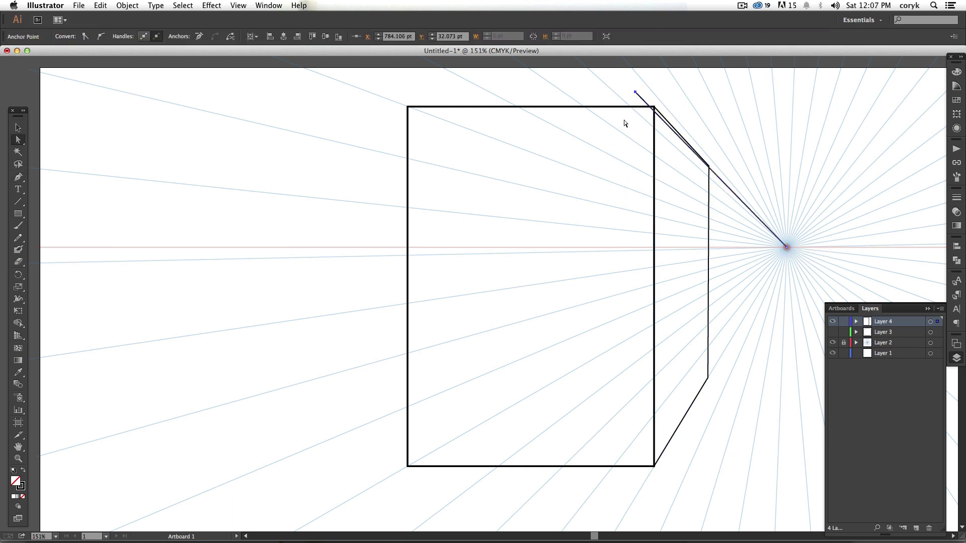
left_click_drag(635, 92, 633, 84)
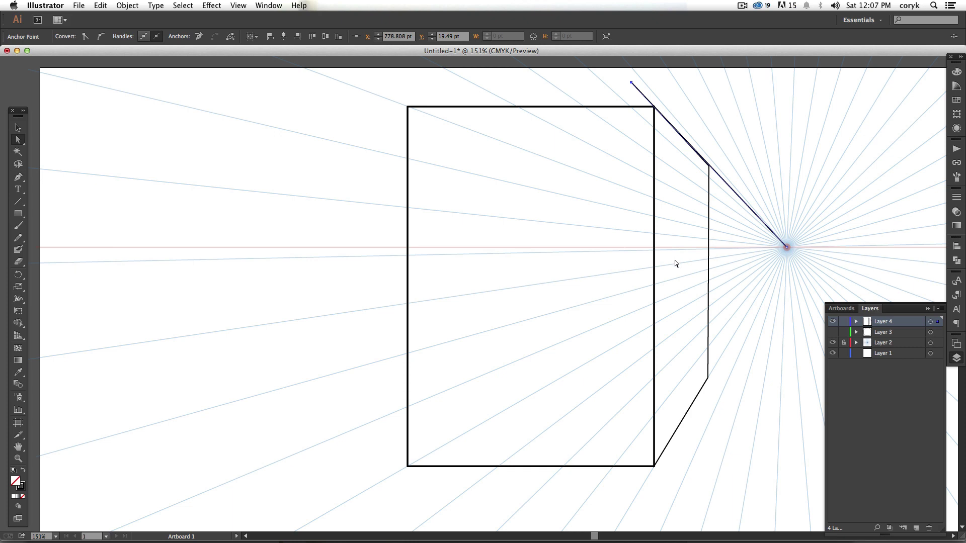
key("Delete")
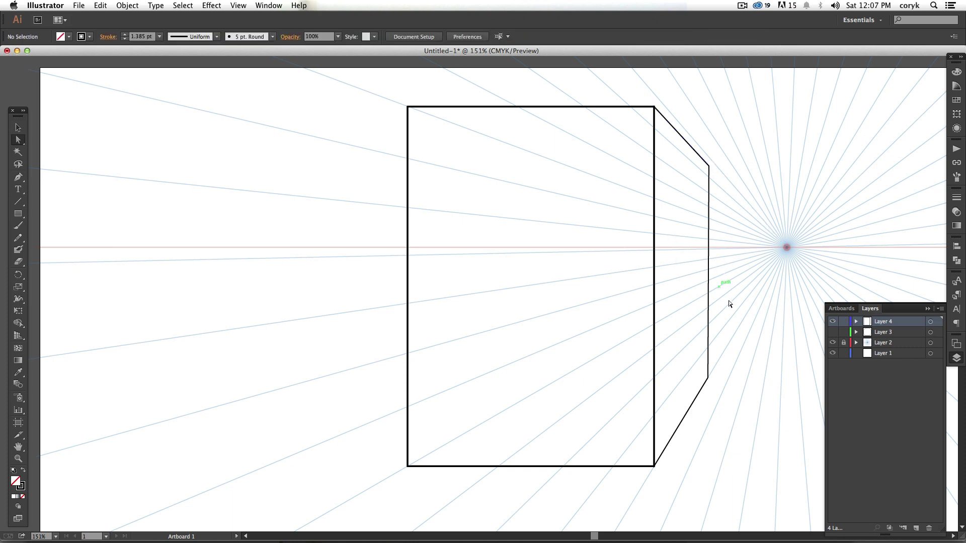
Step: Align the right side face's two far corner points to the left so its back edge is vertical
left_click(709, 167)
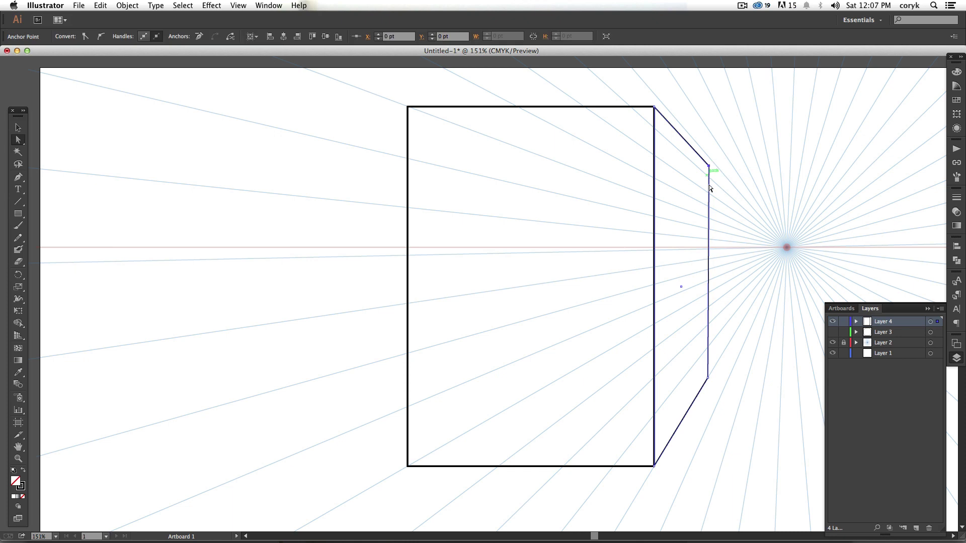
left_click(708, 379, "shift")
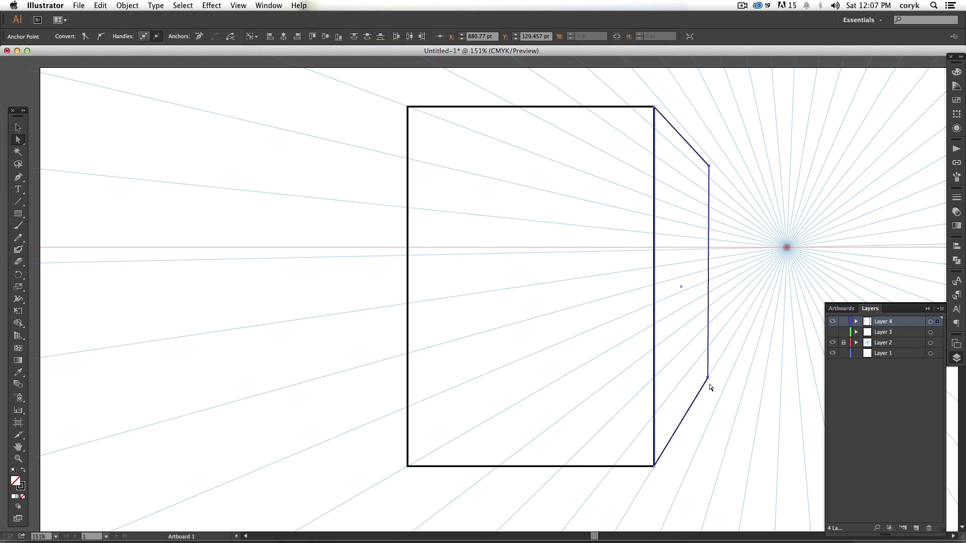
left_click(956, 246)
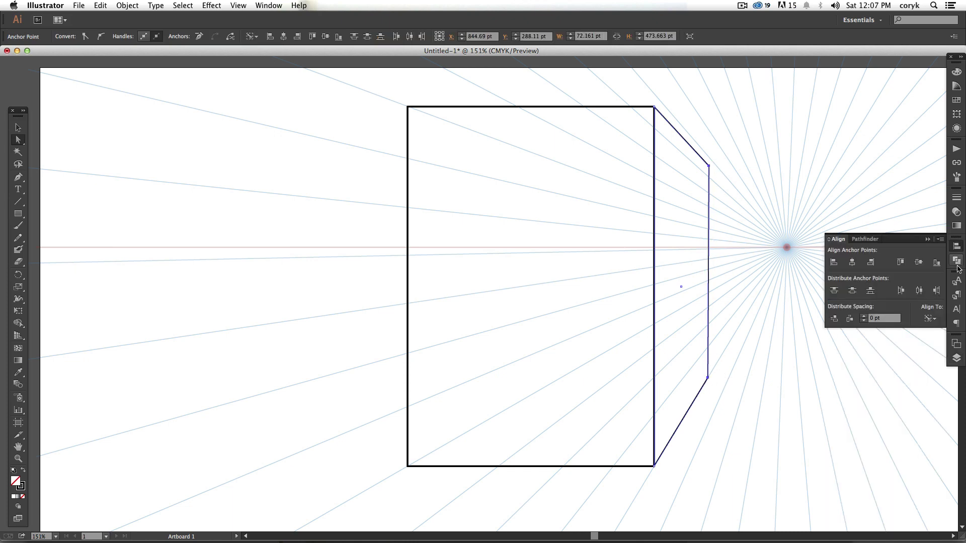
left_click(834, 263)
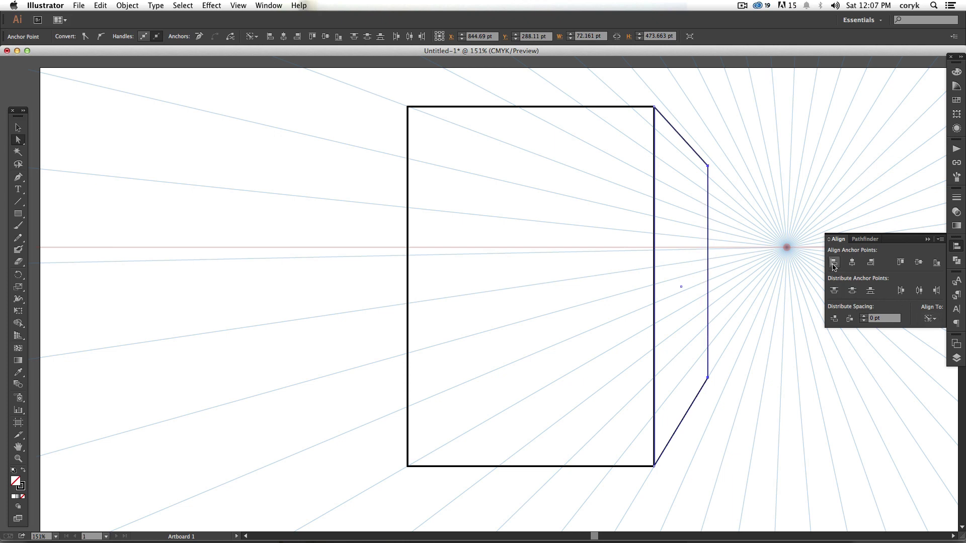
left_click(737, 307)
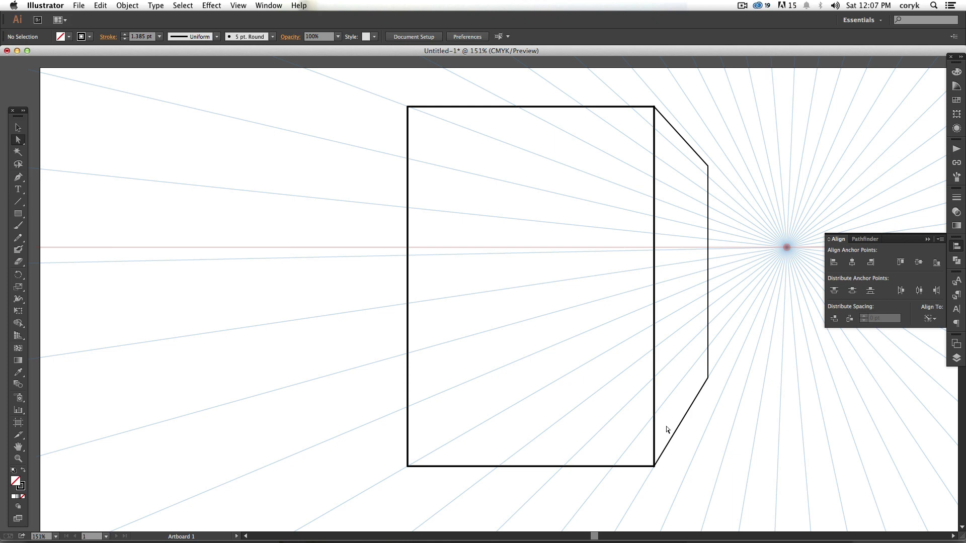
Step: Copy the side face to the front rectangle's left edge and move its two far corners vertically onto the perspective rays
key("v")
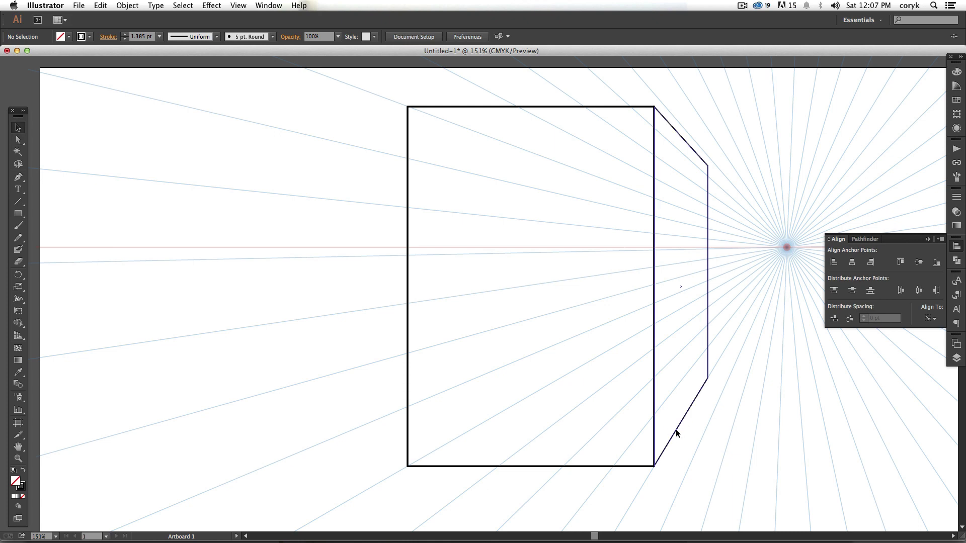
left_click_drag(675, 430, 435, 435)
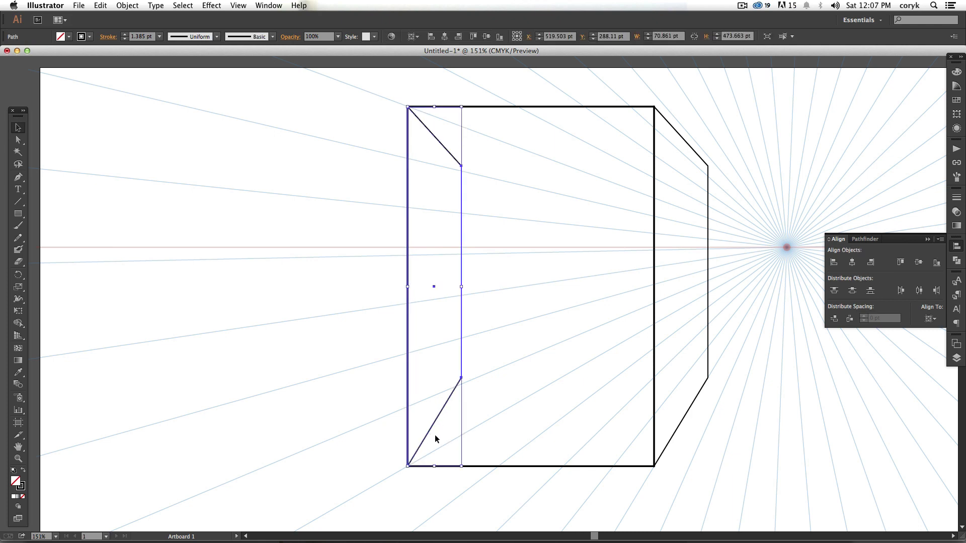
key("a")
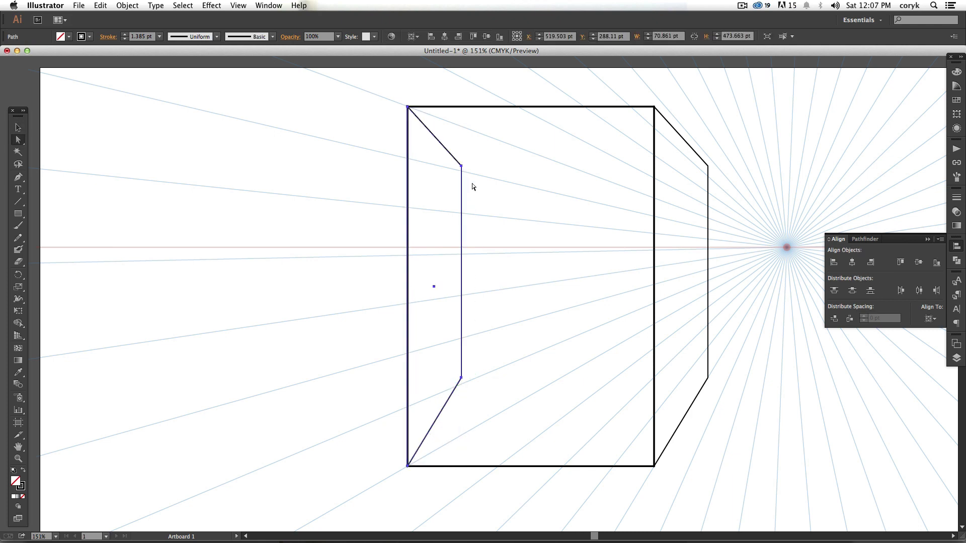
left_click(462, 167)
left_click_drag(461, 166, 463, 130)
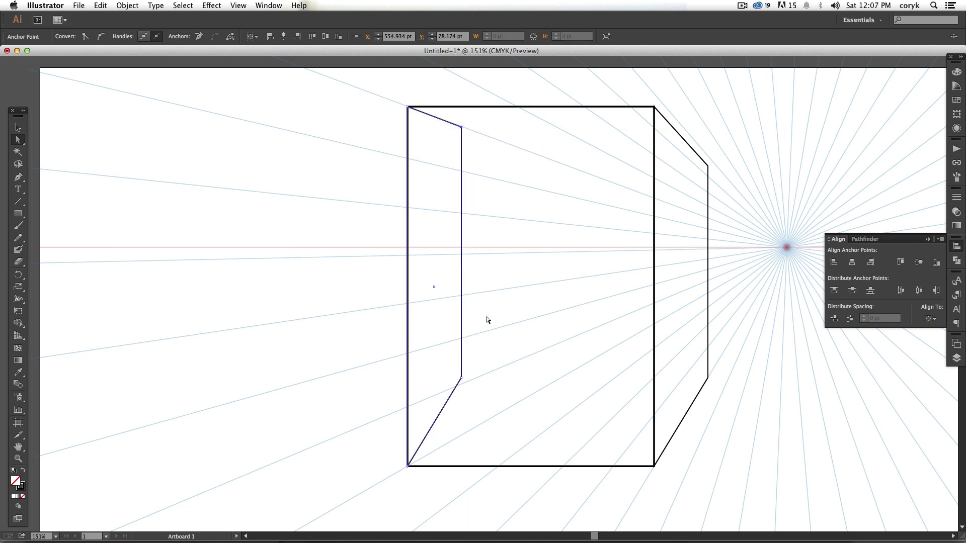
left_click_drag(465, 381, 474, 437)
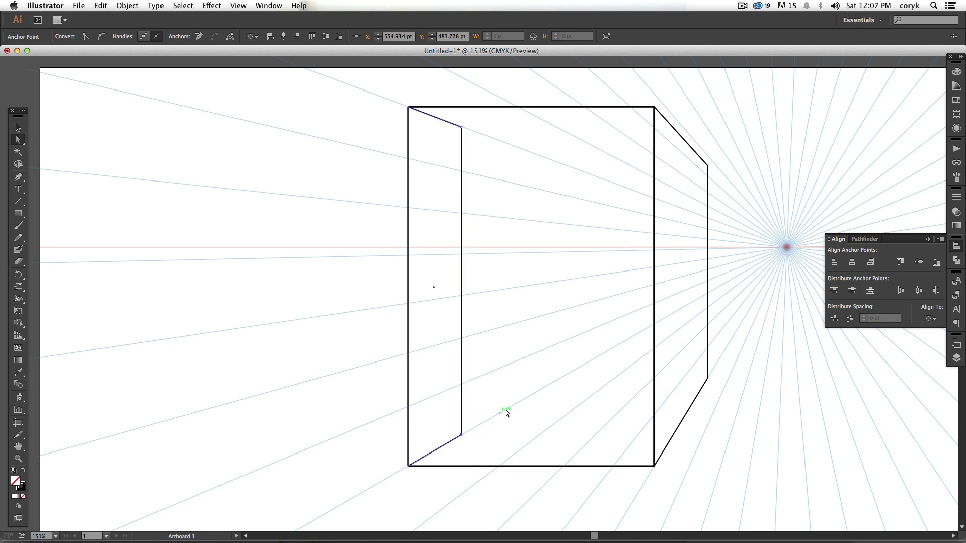
Step: Draw the box's back face as a rectangle about 192 × 279 pt from the right side face's lower far corner
left_click(708, 378)
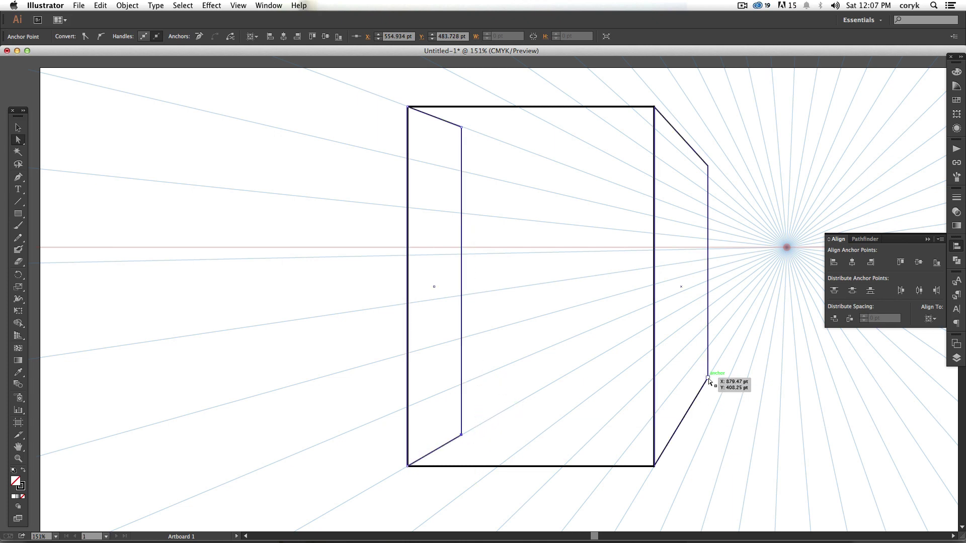
key("m")
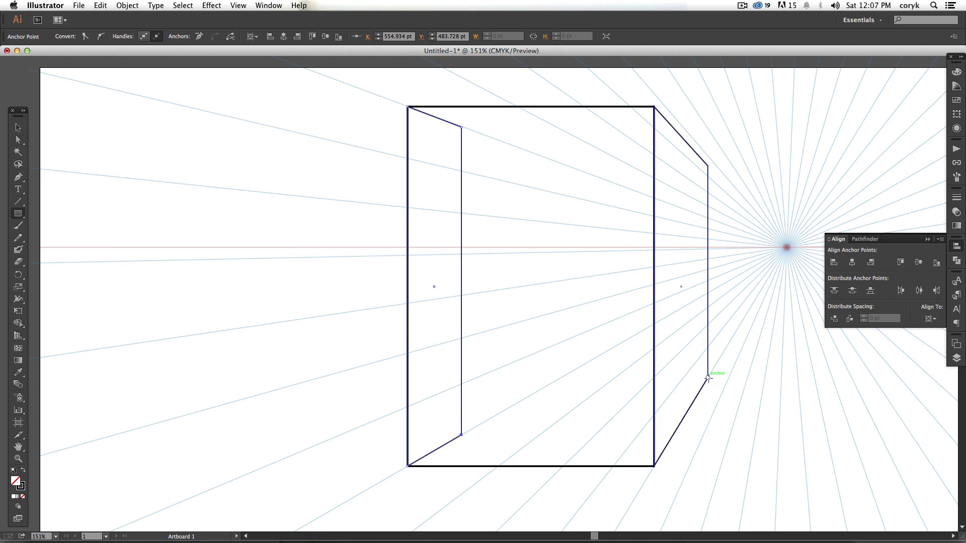
left_click_drag(708, 379, 562, 166)
Step: Move the left side face's two far corner points onto the back face's left corners with the Direct Selection tool
key("a")
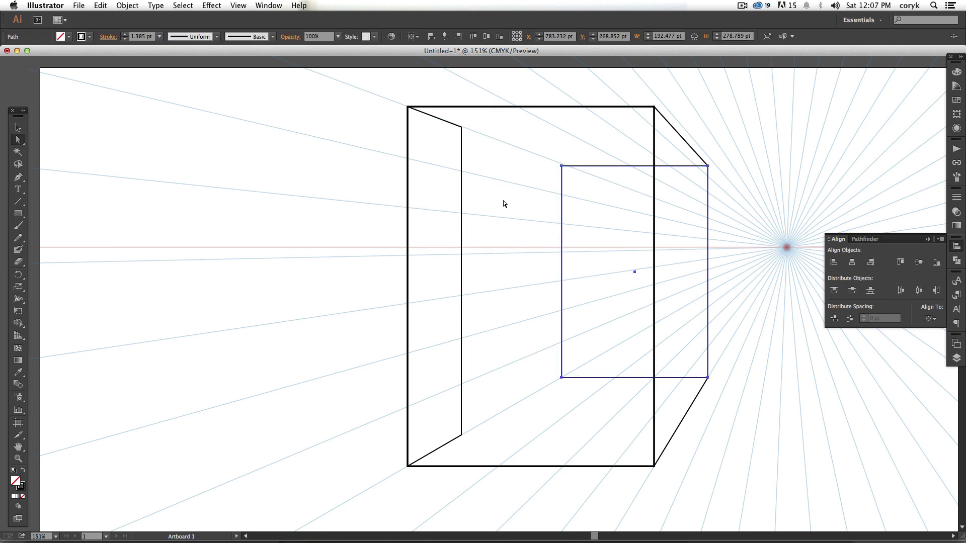
left_click_drag(461, 127, 562, 168)
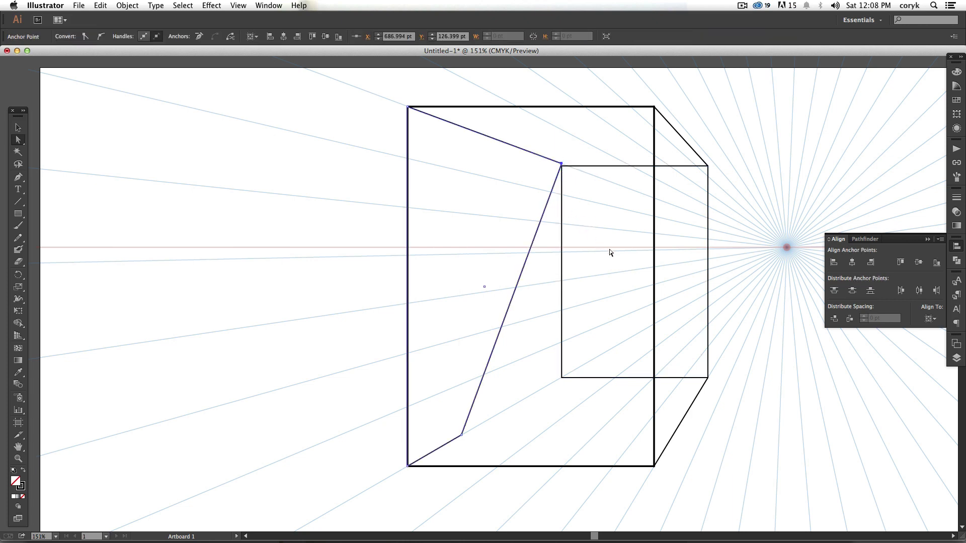
left_click_drag(461, 434, 562, 379)
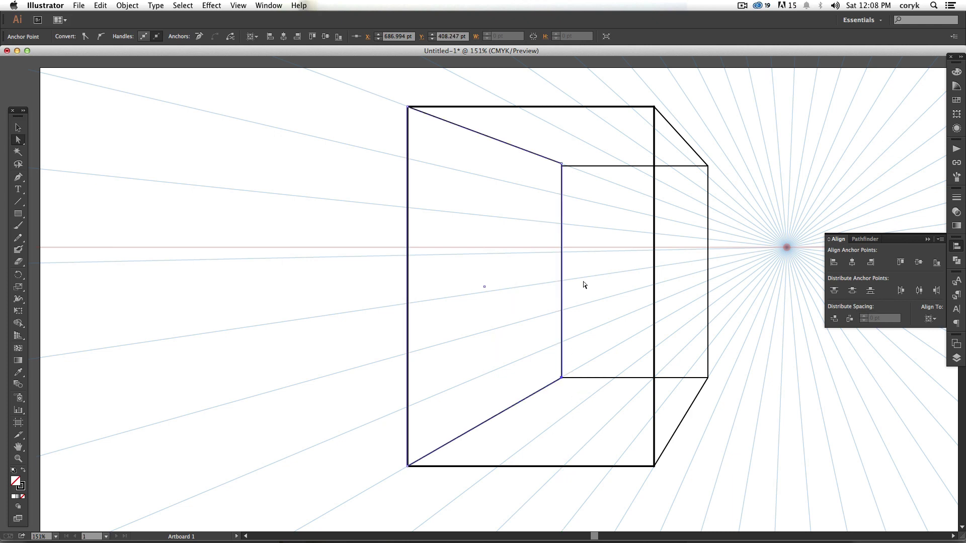
left_click_drag(562, 164, 562, 166)
left_click(512, 233)
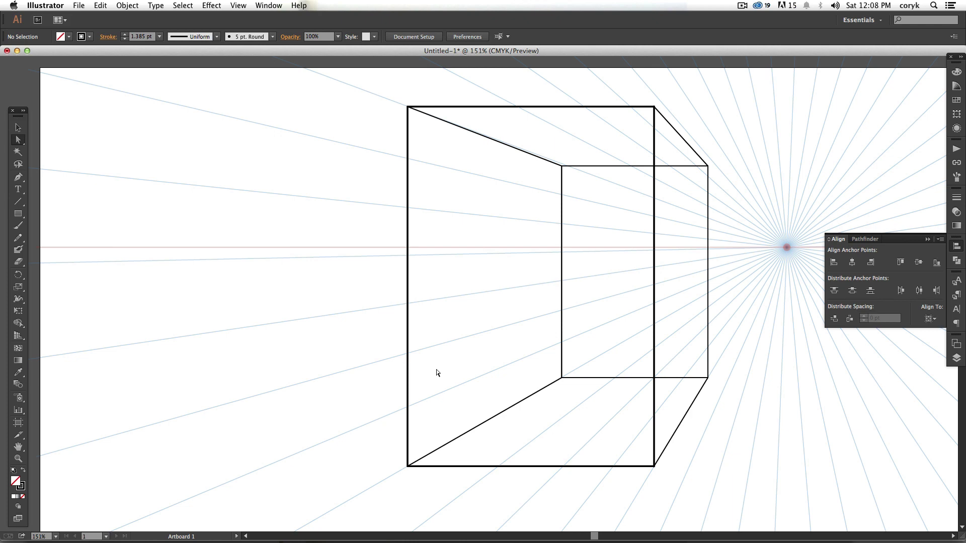
Step: Draw a closed horizontal plane through the box's lower half, its left edge following a perspective ray and its back edge horizontal
key("p")
left_click(409, 355)
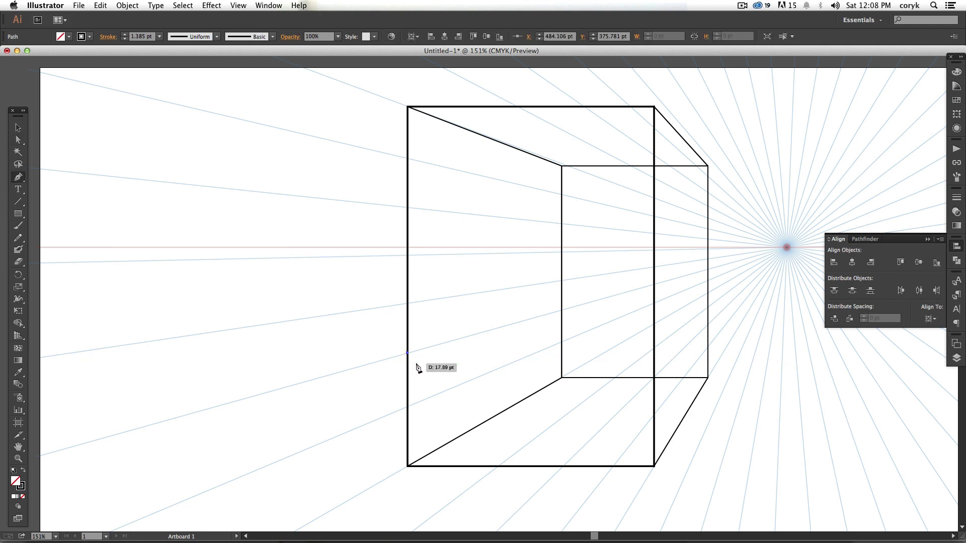
left_click(562, 311)
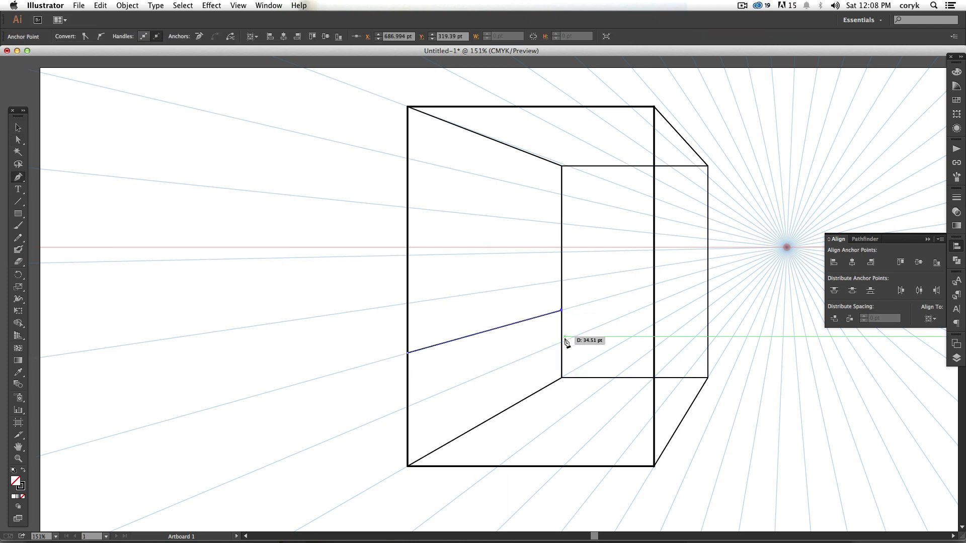
left_click(707, 310)
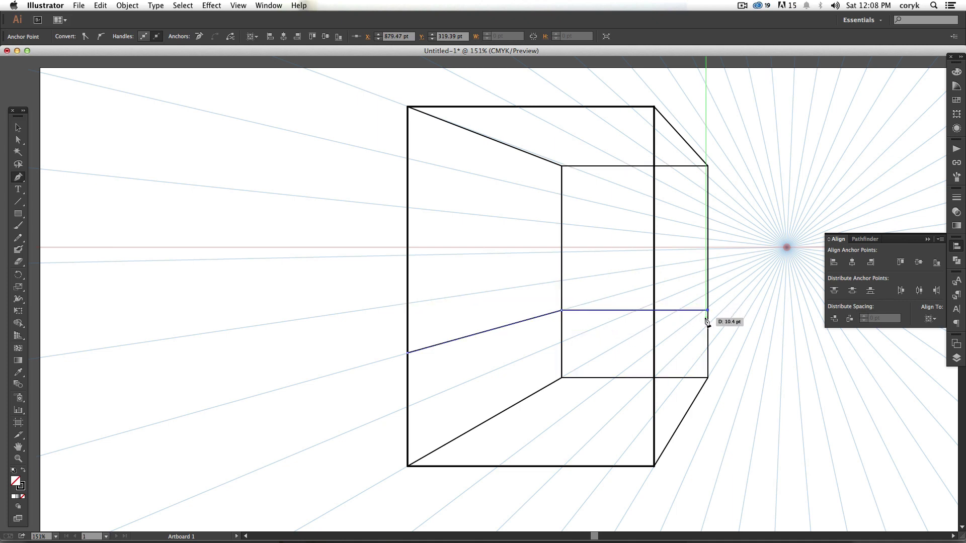
left_click(654, 355)
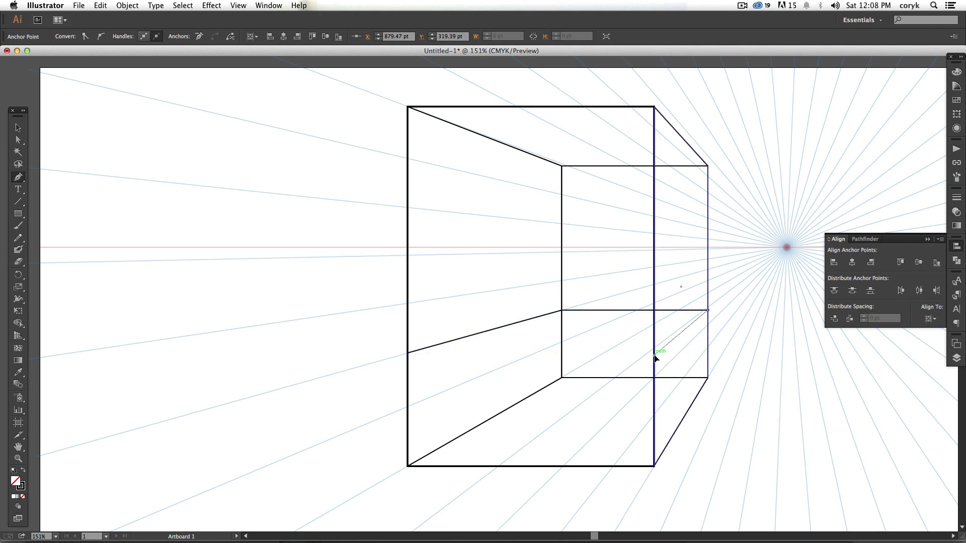
left_click(408, 352)
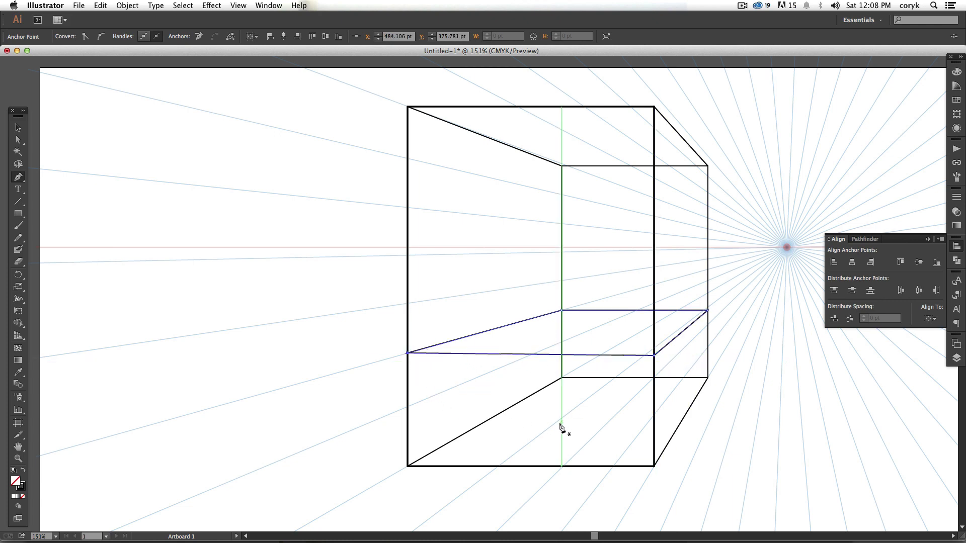
Step: Align the lower plane's two front corner points to the higher one so its front edge is horizontal
key("a")
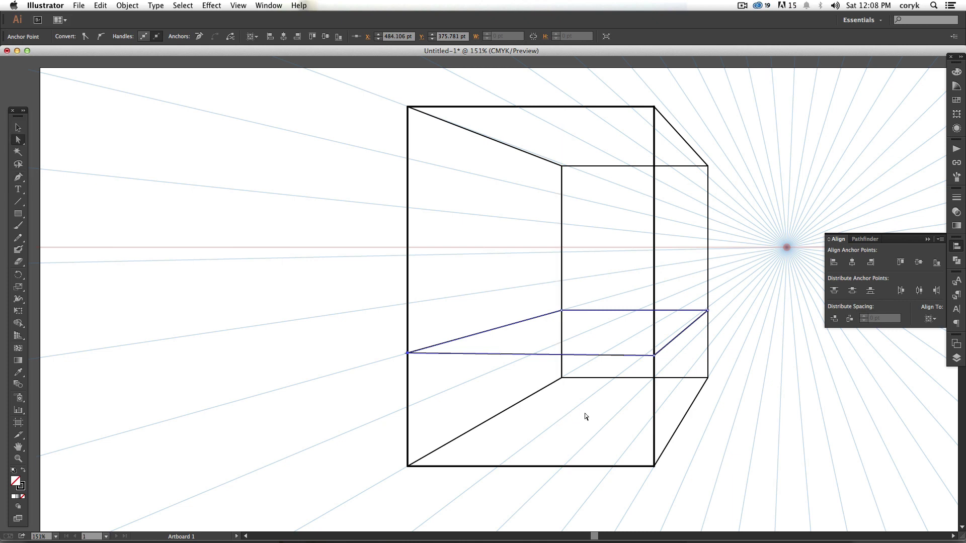
left_click(654, 356)
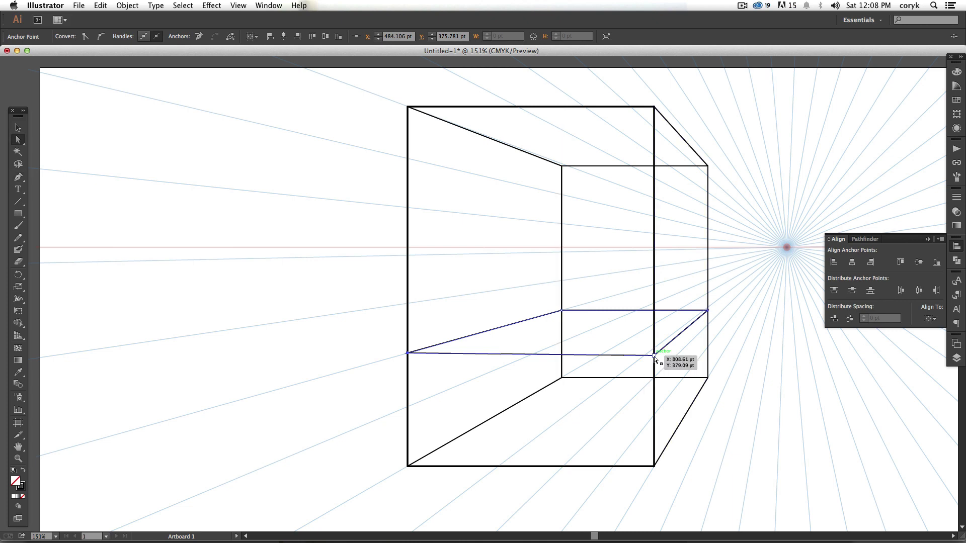
left_click(409, 355)
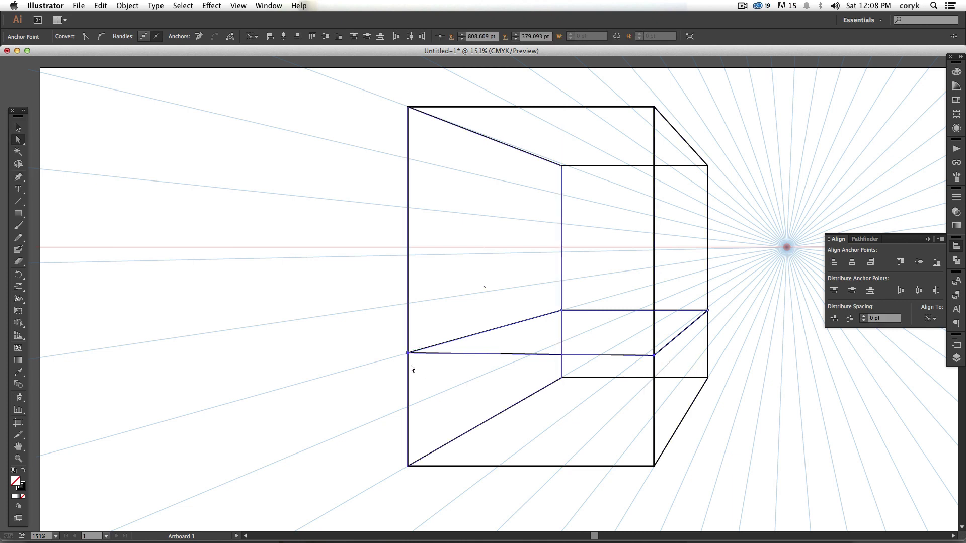
left_click(901, 262)
left_click(741, 377)
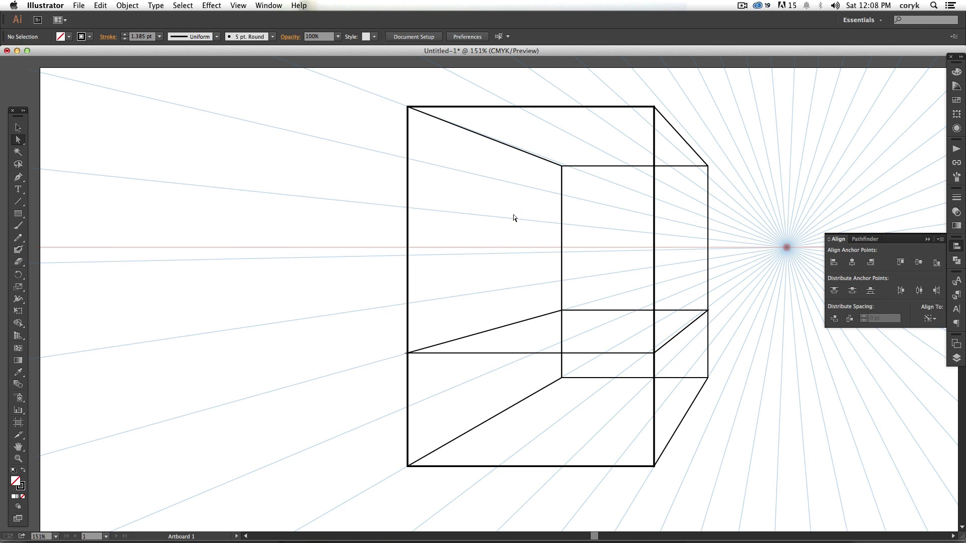
Step: Draw a second closed horizontal plane in the box above the horizon line, its left edge following a perspective ray
key("p")
left_click(407, 208)
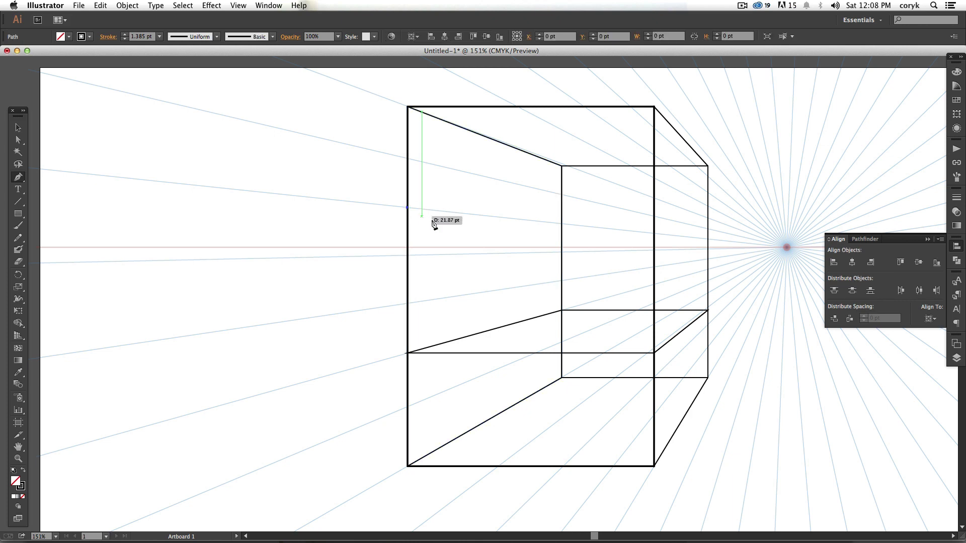
left_click(562, 224)
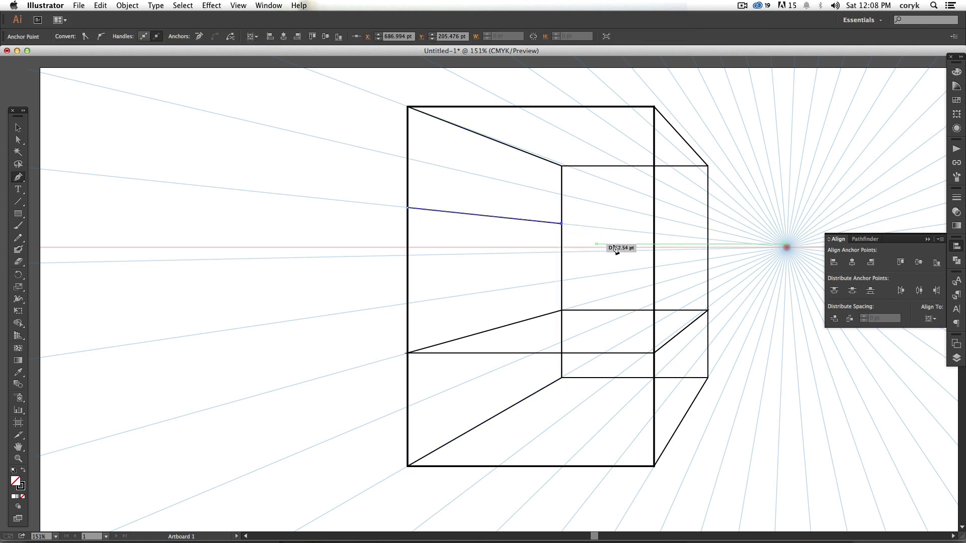
left_click(708, 224)
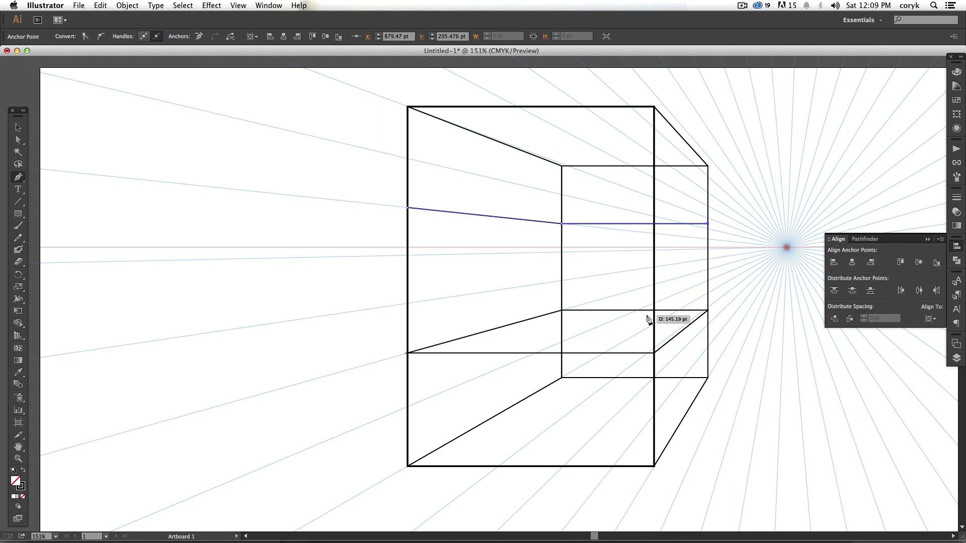
key("v")
left_click(609, 291)
key("p")
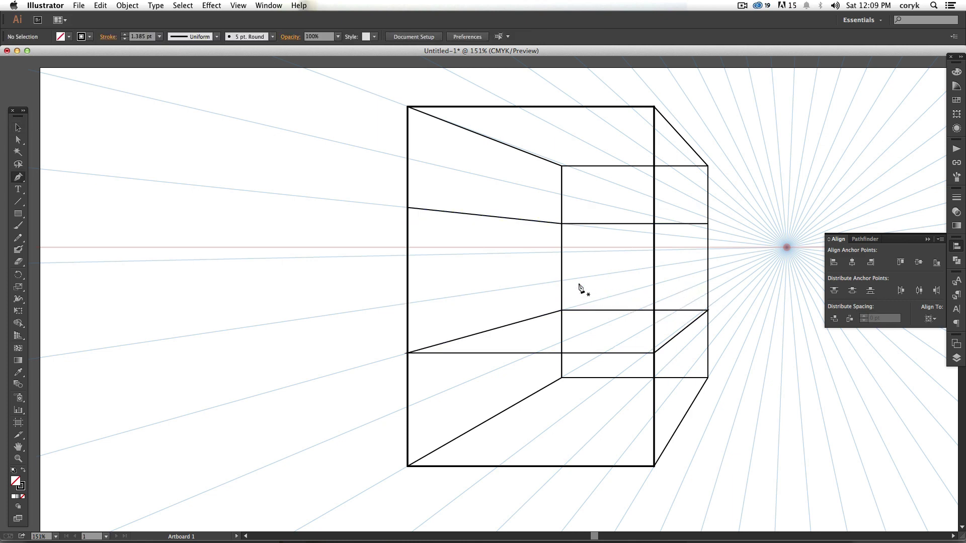
left_click(408, 207)
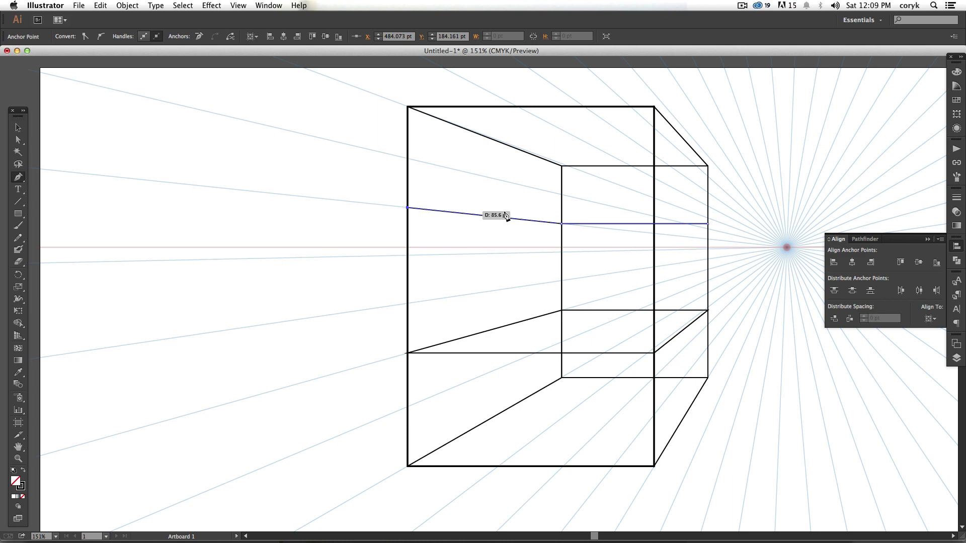
left_click(654, 208)
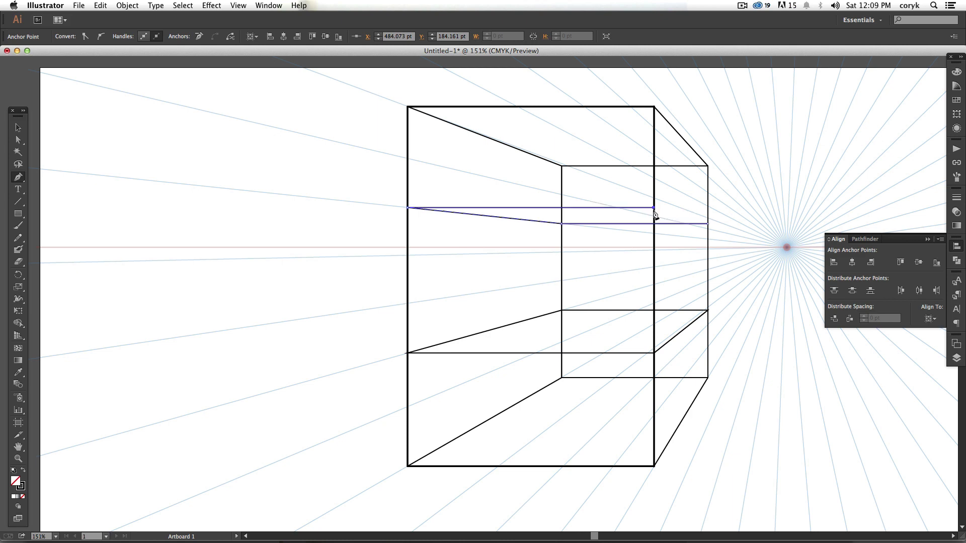
left_click(708, 224)
Step: Show Layer 3, which holds the circle-in-square group
left_click(955, 347)
left_click(956, 356)
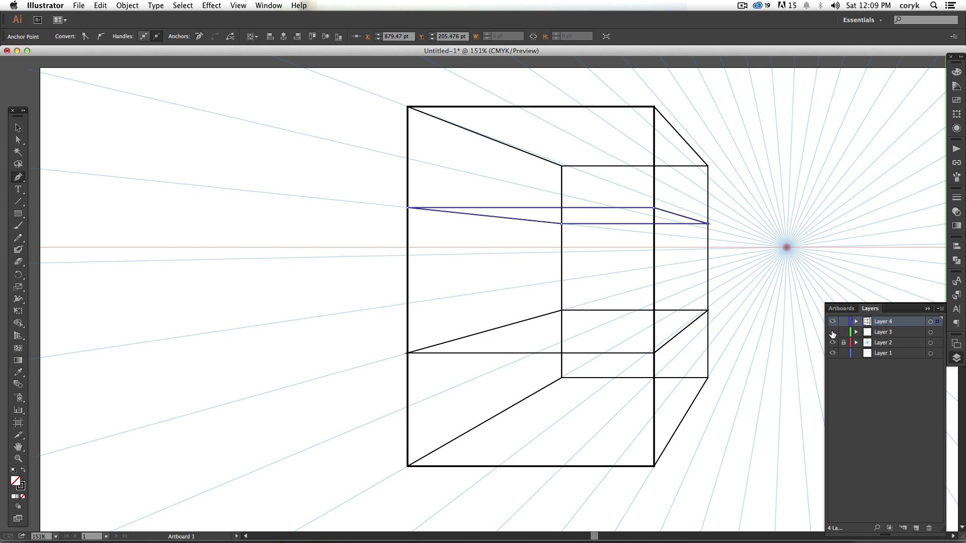
left_click(833, 333)
Step: Recolor the circle-in-square group's stroke green: C 85.1, M 20.78, Y 100, K 8.63
key("v")
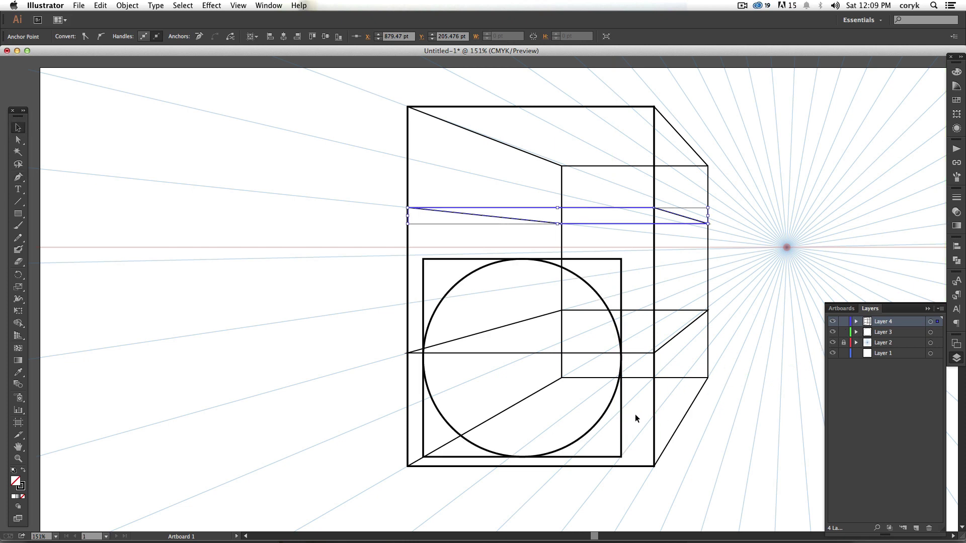
left_click(621, 414)
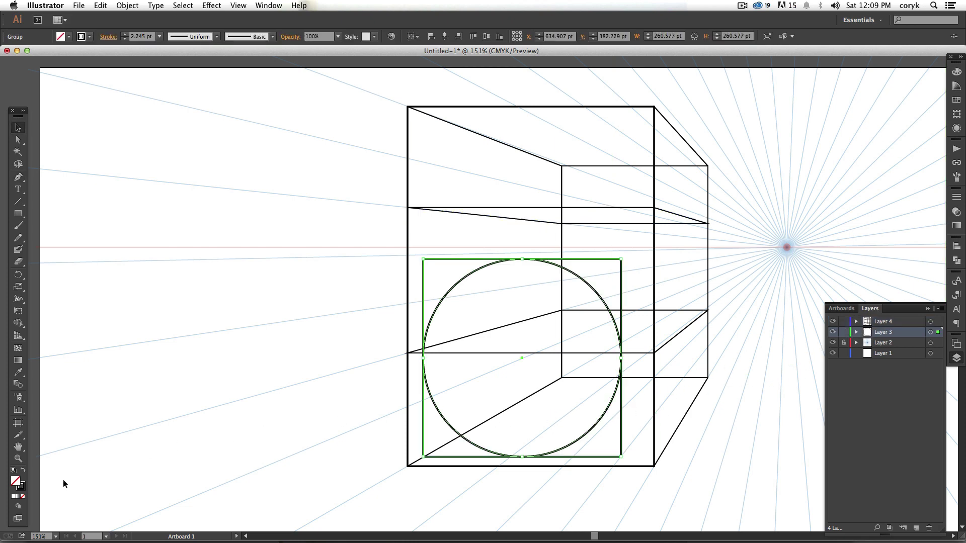
key("x")
left_click(956, 73)
left_click_drag(857, 177, 872, 182)
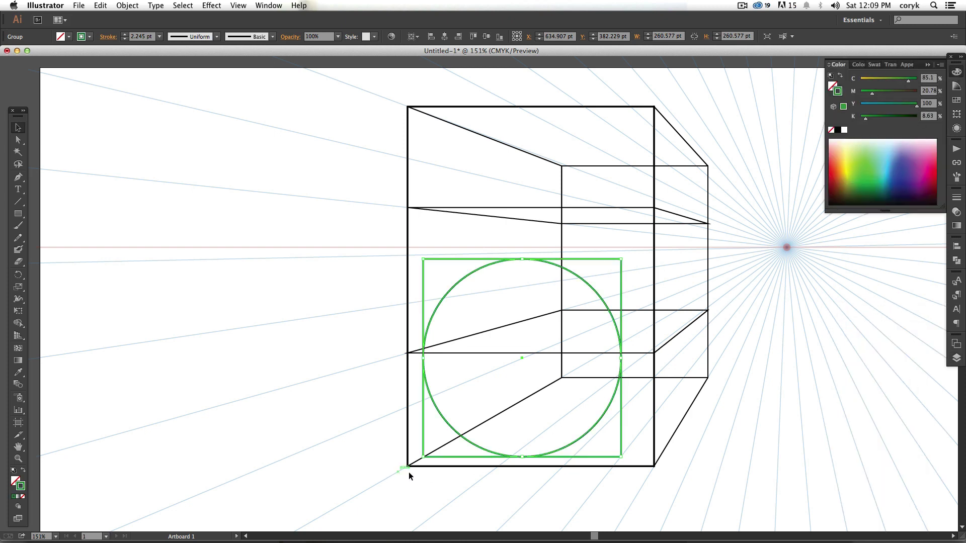
left_click(703, 421)
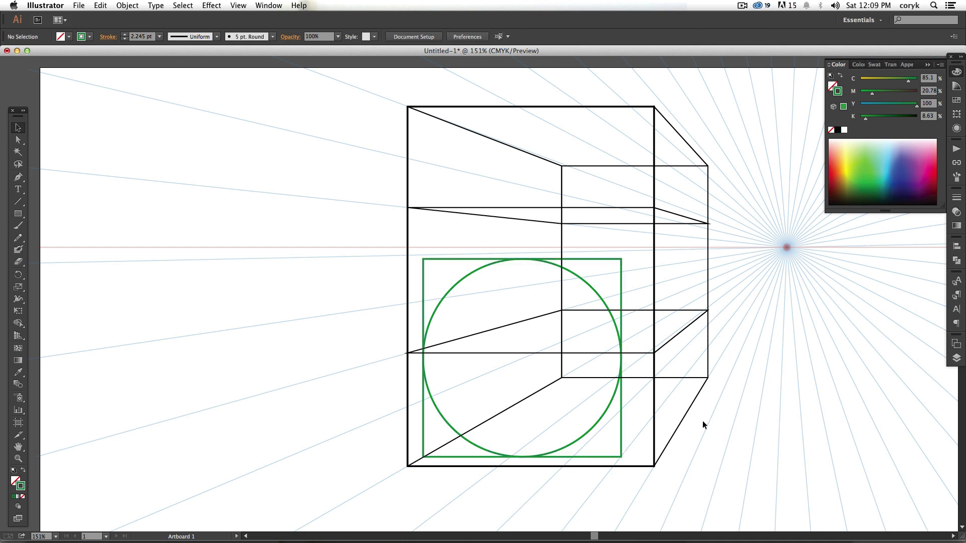
Step: Place a copy of the green circle-in-square group in the empty area left of the box
left_click(610, 411)
left_click_drag(620, 407, 309, 342)
Step: Fit the green group in the box to the front face's width from its lower-left corner, flattened to about 325 × 117 pt
left_click(621, 418)
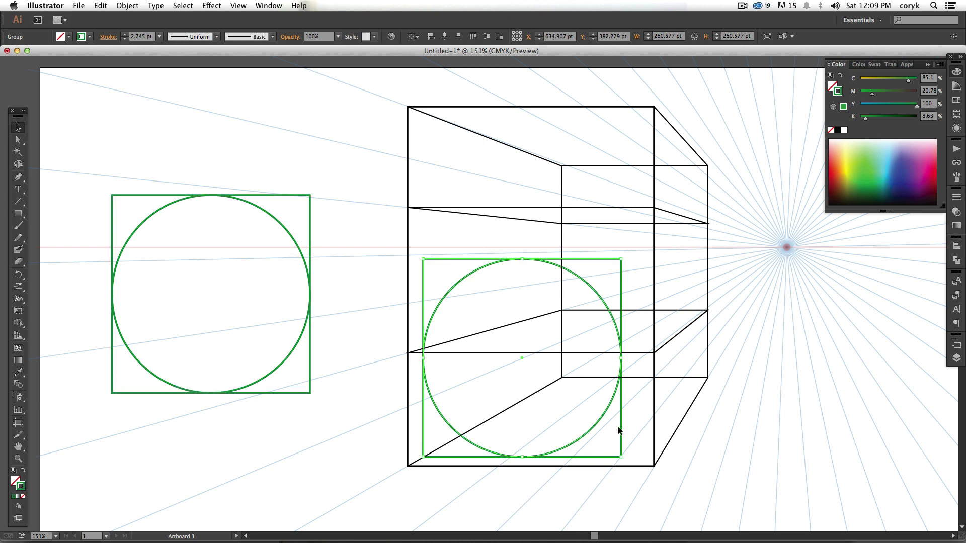
left_click_drag(622, 436, 606, 444)
left_click_drag(608, 269, 656, 215)
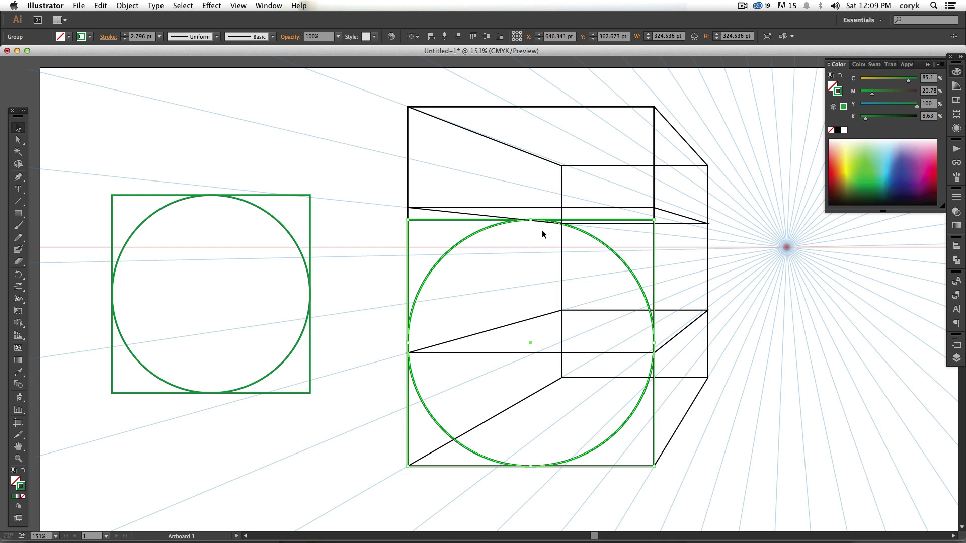
left_click_drag(533, 220, 551, 383)
Step: Free-distort the flattened group's two back corners onto the box's bottom back corners so the circle lies on the floor
key("e")
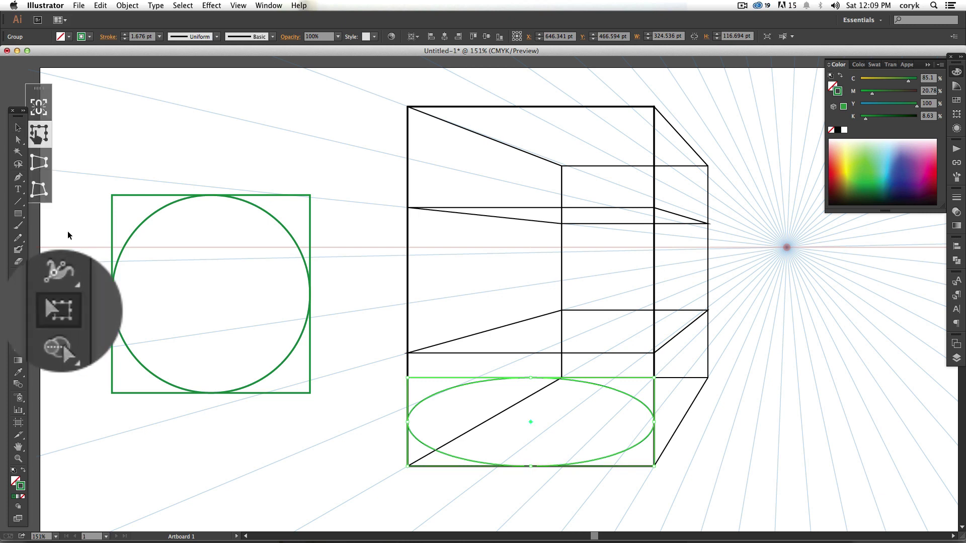
left_click(39, 106)
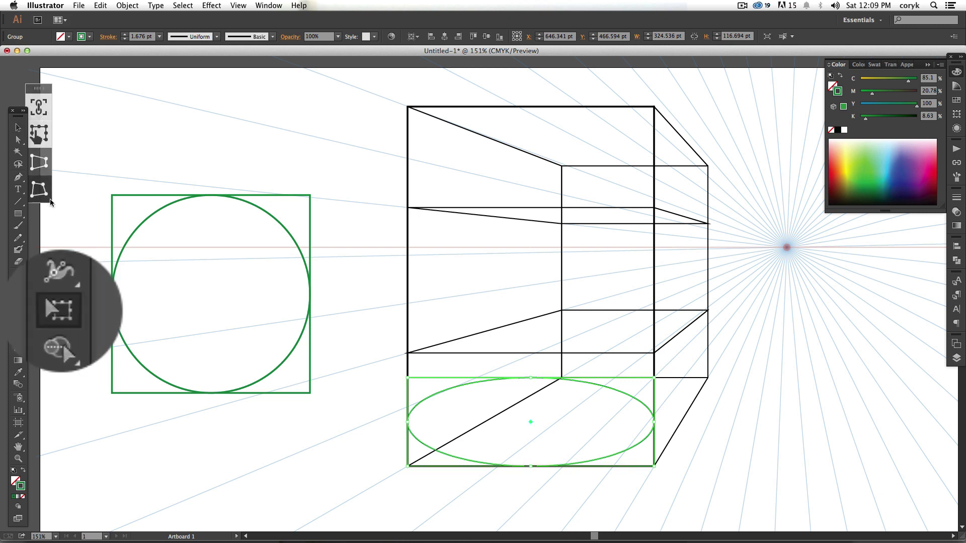
left_click(38, 190)
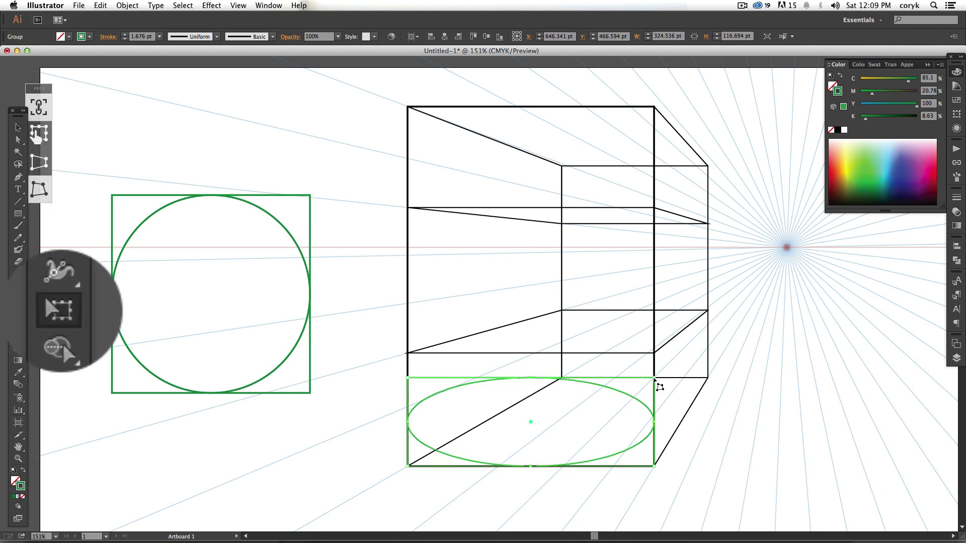
left_click_drag(657, 382, 708, 378)
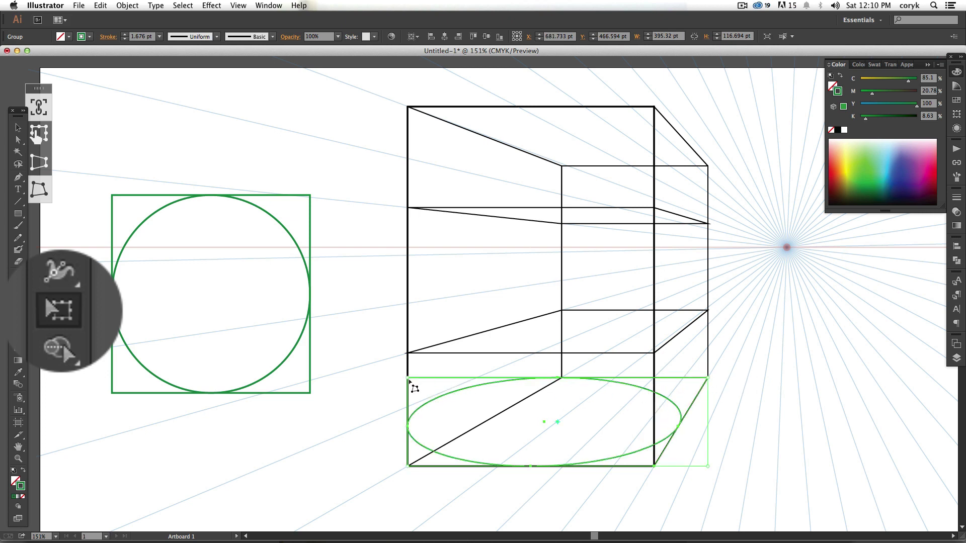
left_click_drag(415, 387, 562, 378)
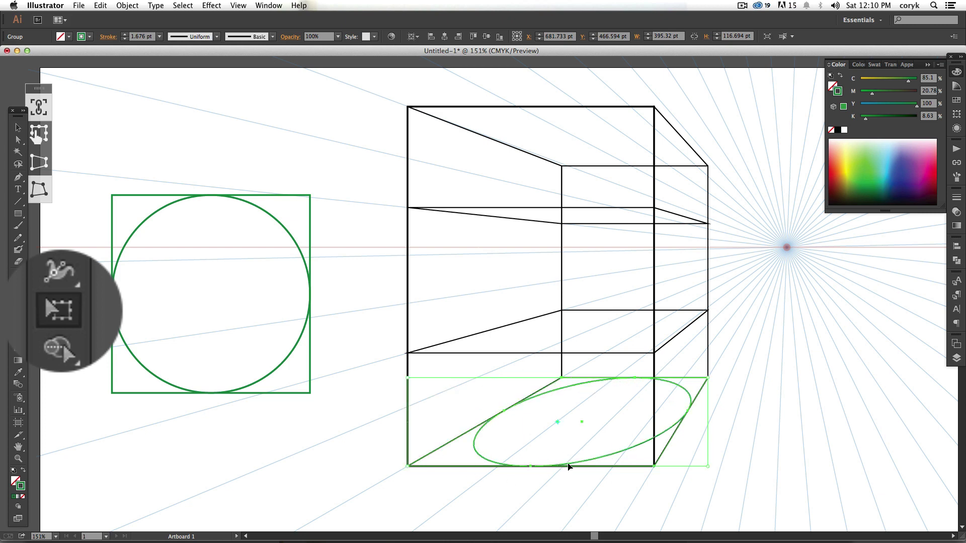
key("v")
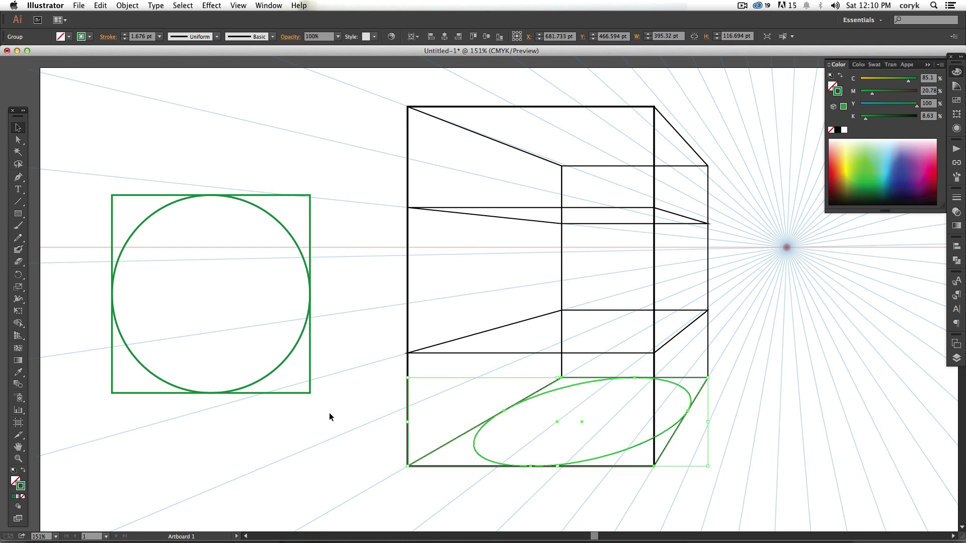
Step: Move the spare circle-in-square group to the lower plane's front-left corner and leave a copy of it left of the box
left_click_drag(302, 413, 606, 291)
left_click_drag(606, 258, 322, 271)
Step: Widen the green group at the lower inner plane to the front face's width and flatten it to about 325 × 58 pt
left_click(604, 272)
left_click_drag(606, 256, 656, 256)
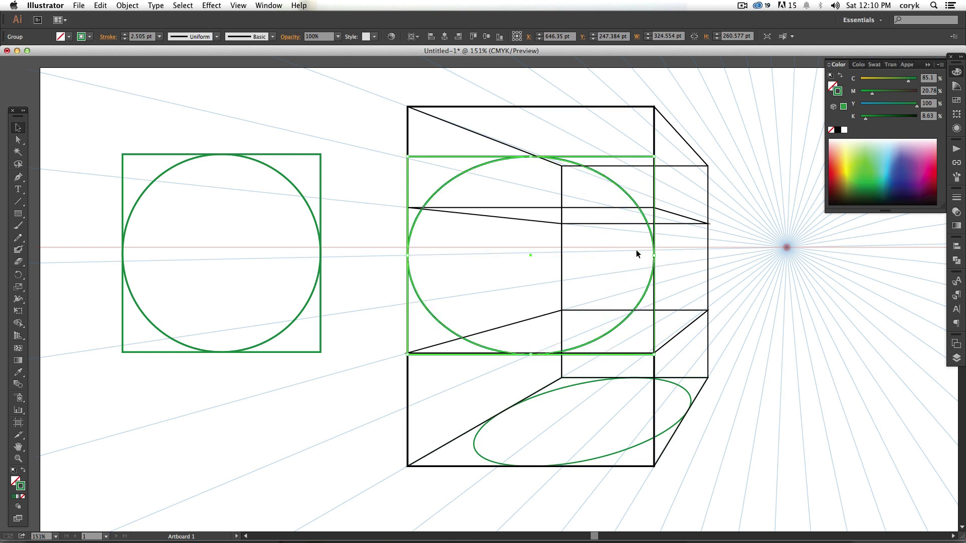
left_click_drag(531, 157, 549, 310)
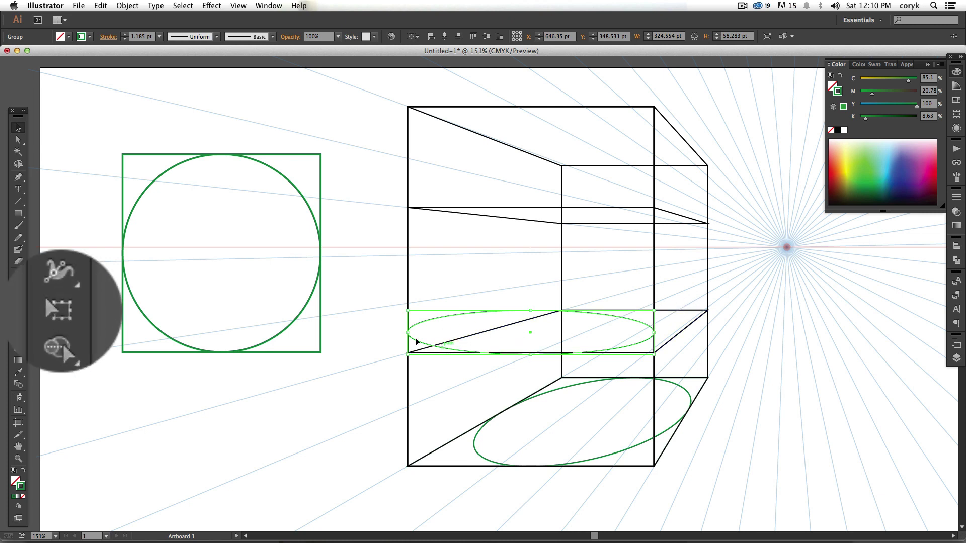
Step: Free-distort the flattened group's two back corners onto the lower inner plane's back corners
key("e")
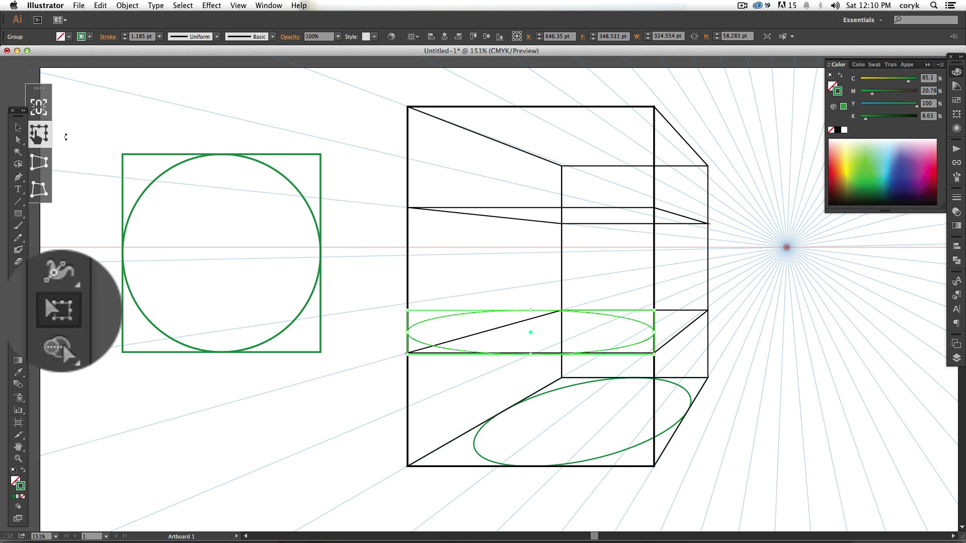
left_click(43, 110)
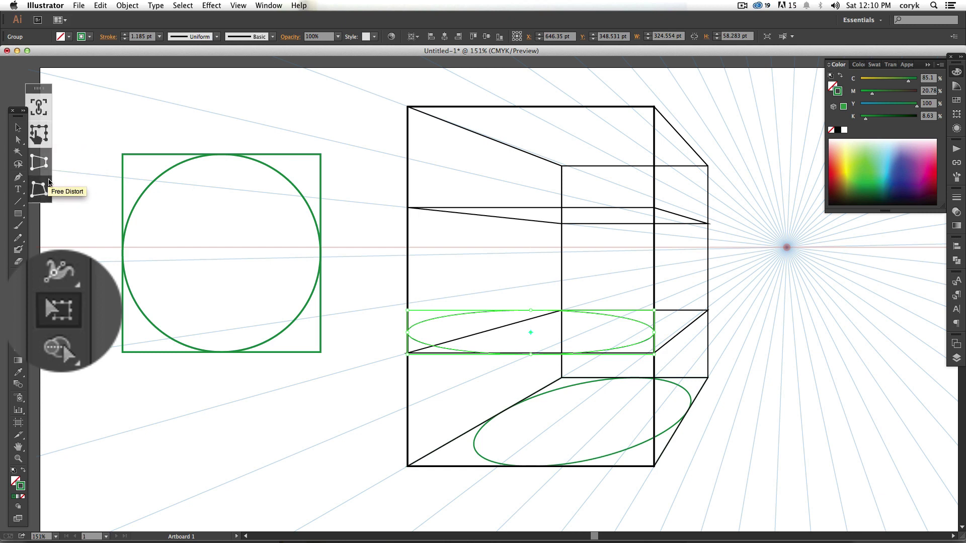
left_click(40, 189)
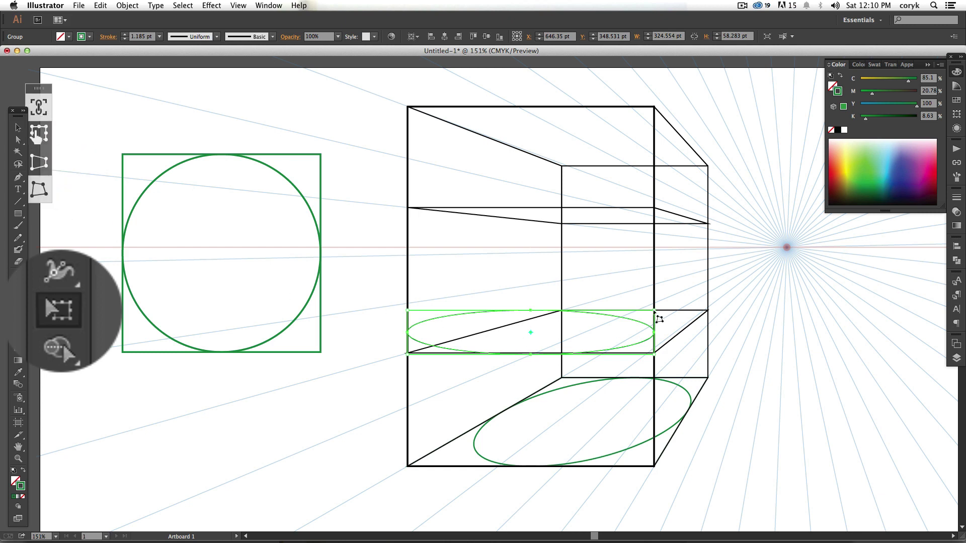
left_click_drag(660, 318, 708, 320)
left_click_drag(408, 312, 561, 311)
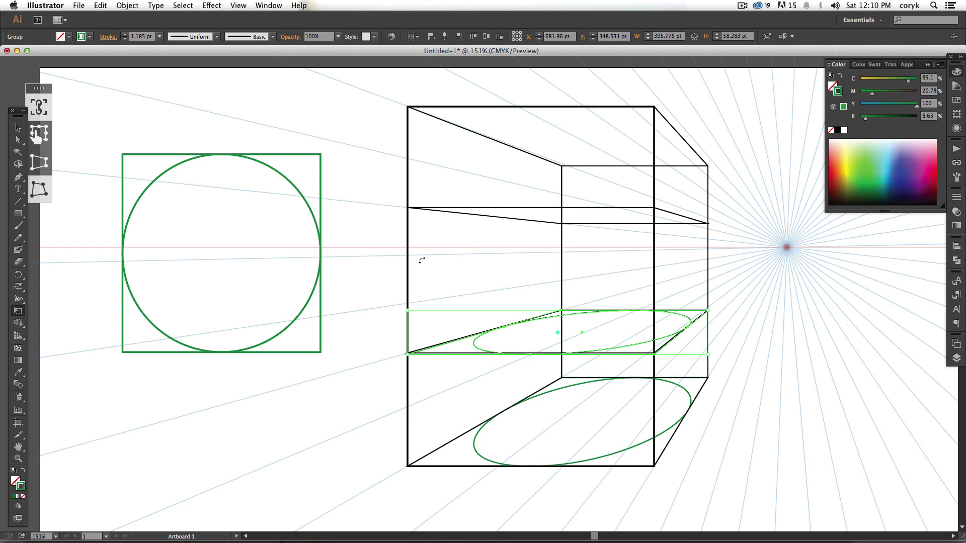
key("v")
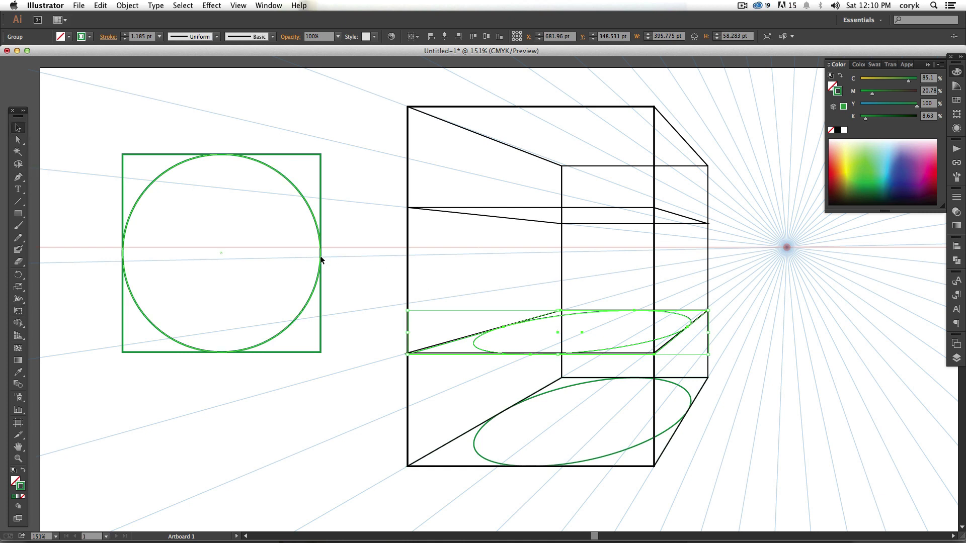
Step: Fit a copy of the spare group to the upper inner plane's front edge, flattened to about 325 × 21 pt, and free-distort its back corners onto the plane's
left_click_drag(321, 260, 654, 308)
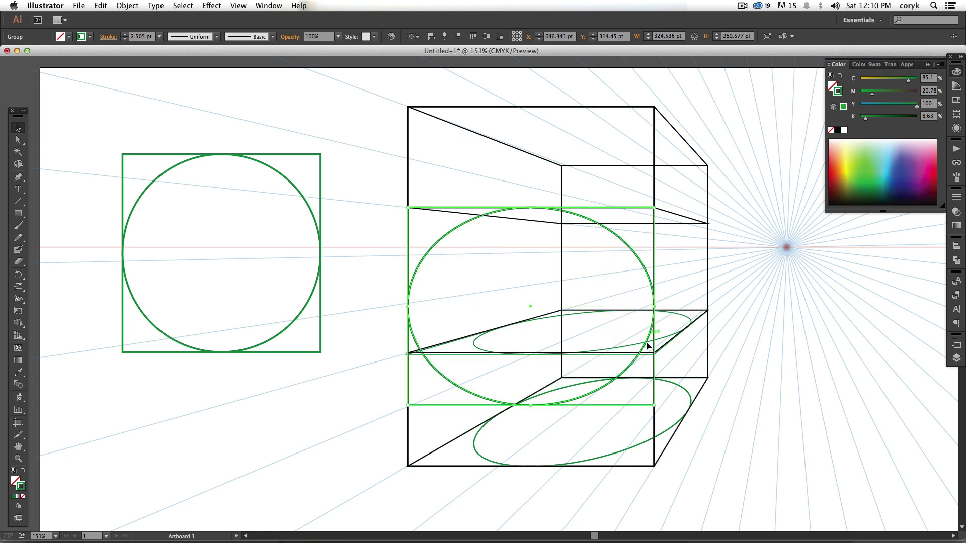
left_click_drag(533, 406, 558, 226)
key("e")
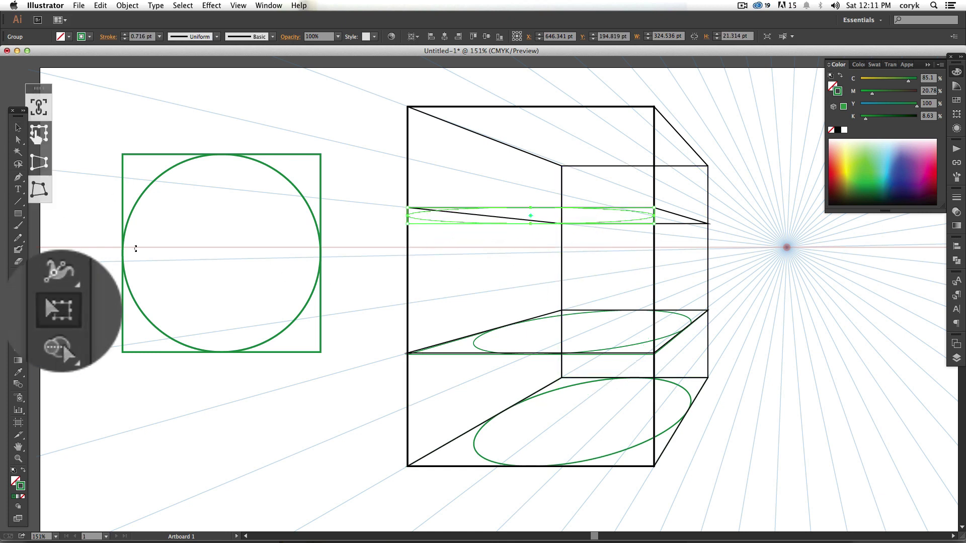
left_click_drag(655, 225, 710, 227)
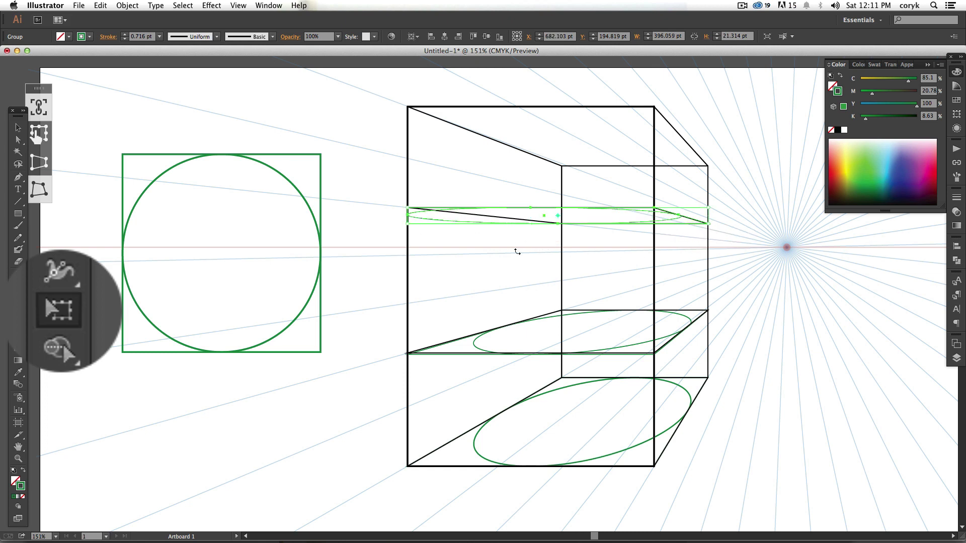
left_click_drag(408, 226, 562, 224)
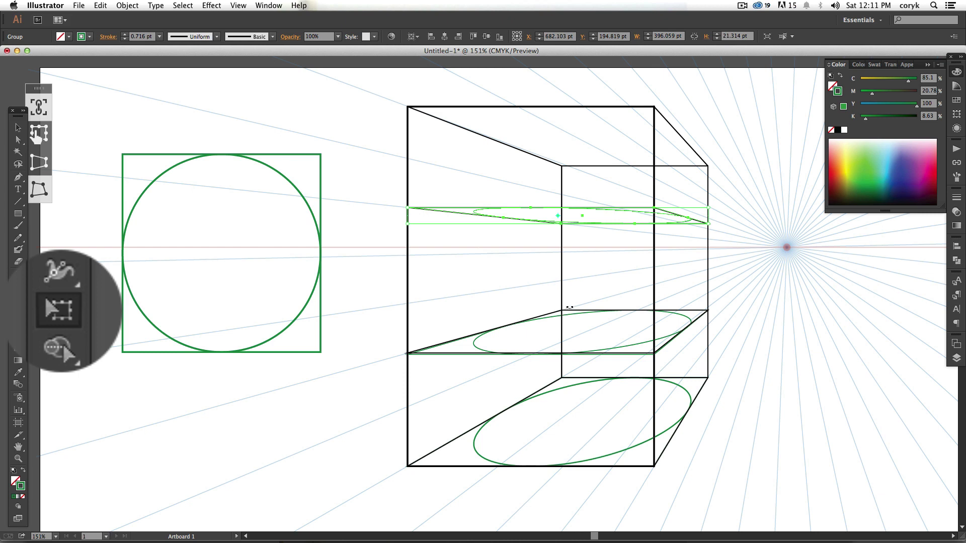
key("v")
left_click(511, 296)
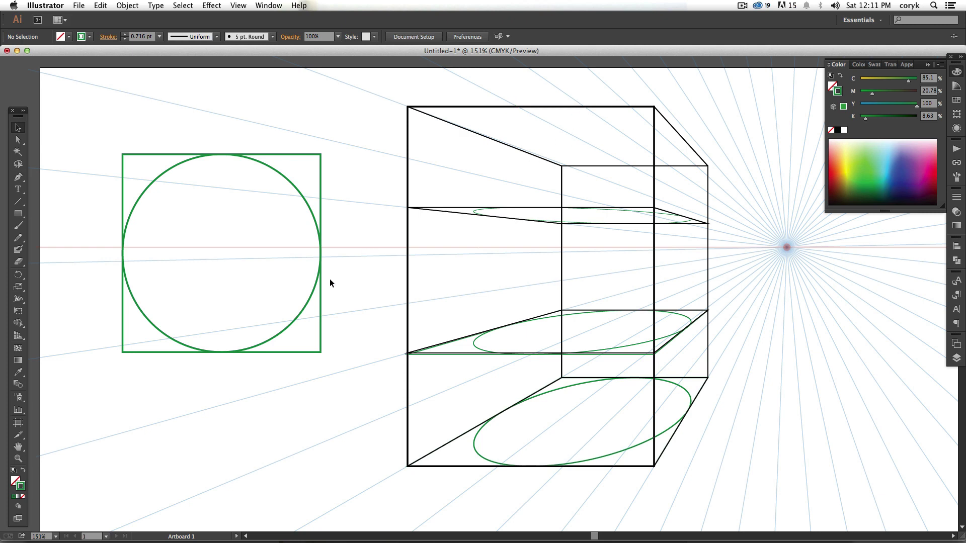
Step: Place a copy of the spare group at the box's top front-left corner and resize it to about 325 × 78 pt
left_click_drag(319, 279, 607, 237)
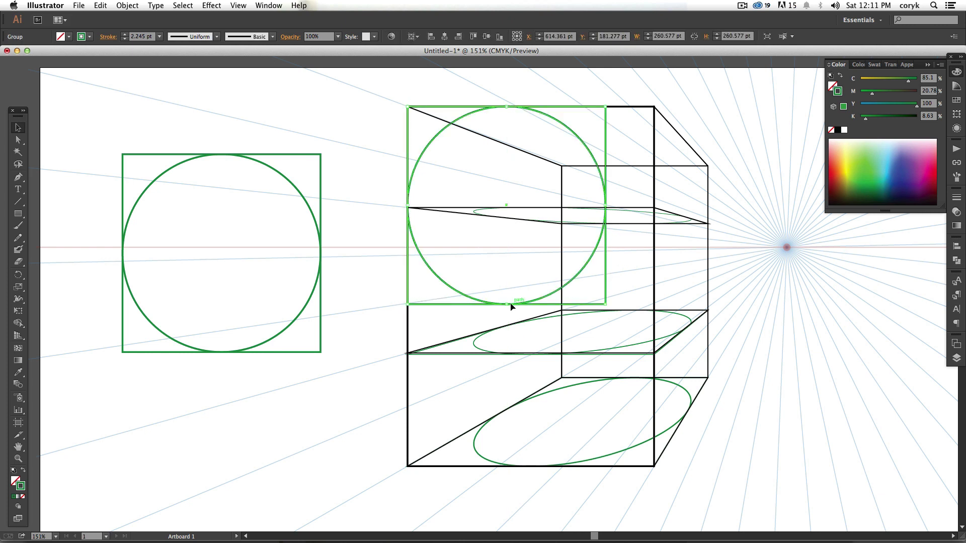
left_click_drag(510, 306, 527, 168)
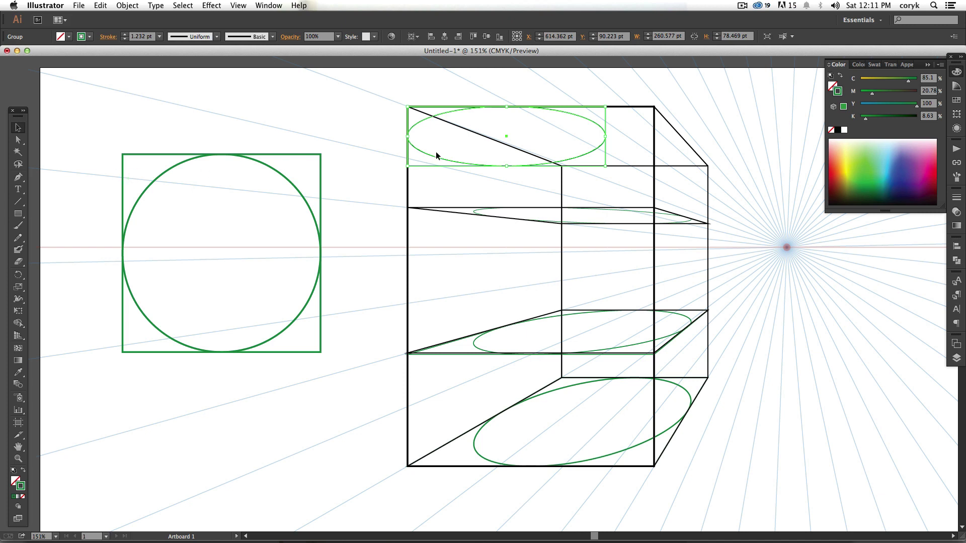
left_click_drag(606, 136, 655, 131)
Step: Free-distort the top group's two lower corners onto the back corners of the box's top plane
key("e")
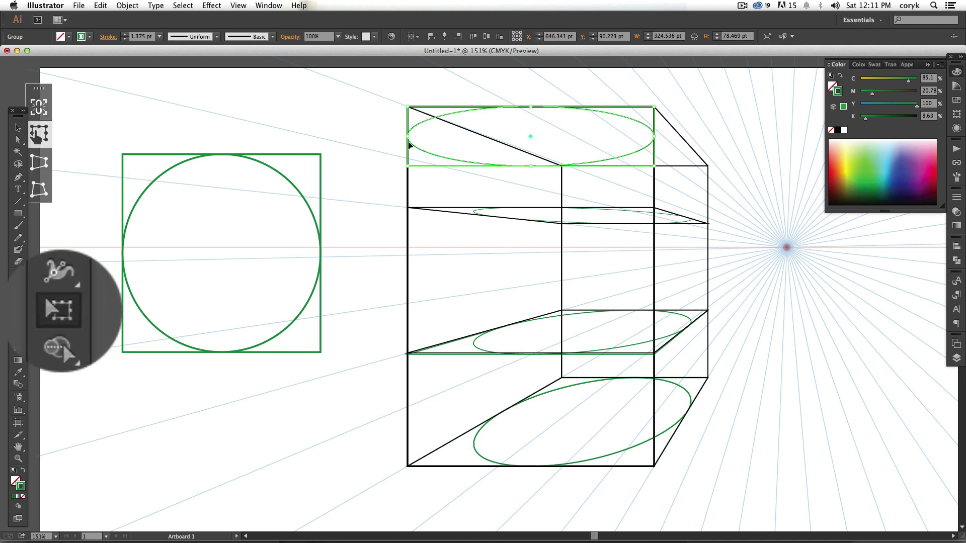
left_click(39, 107)
left_click(39, 189)
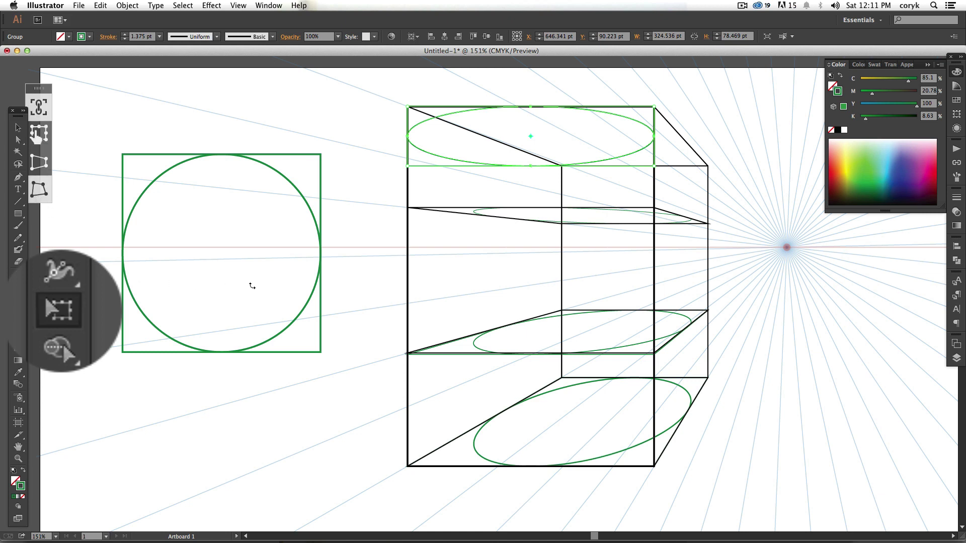
left_click_drag(660, 175, 705, 173)
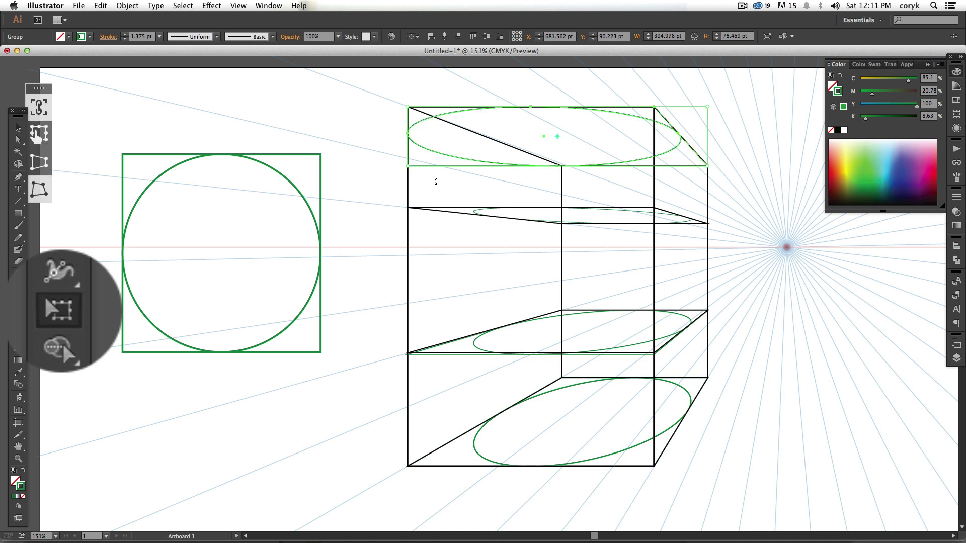
left_click_drag(409, 167, 562, 166)
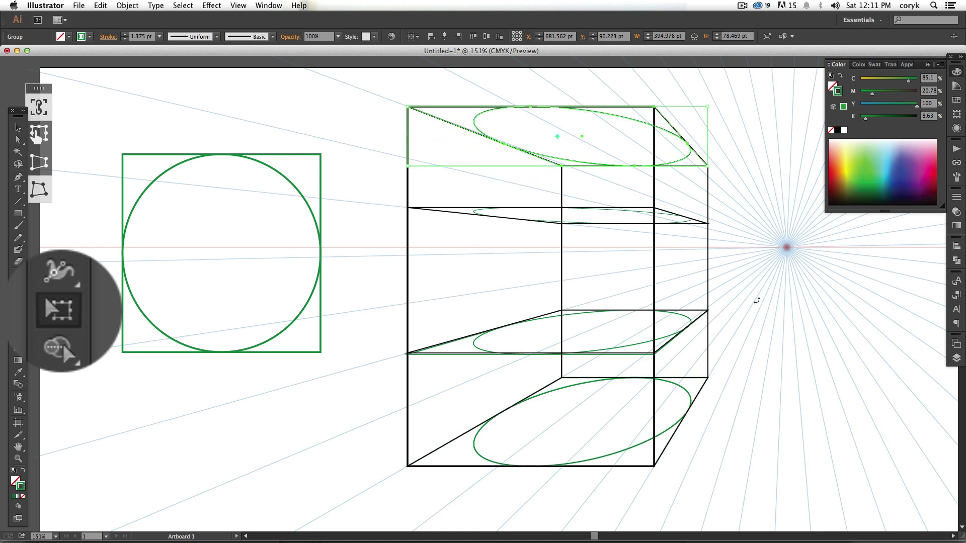
Step: Hide the box layer, Layer 4, and deselect the green group
left_click(954, 356)
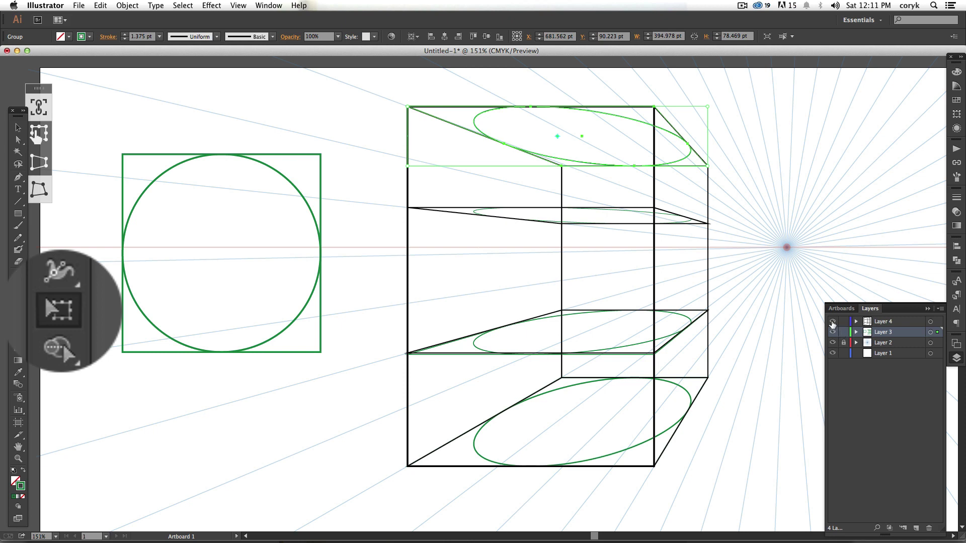
left_click(833, 322)
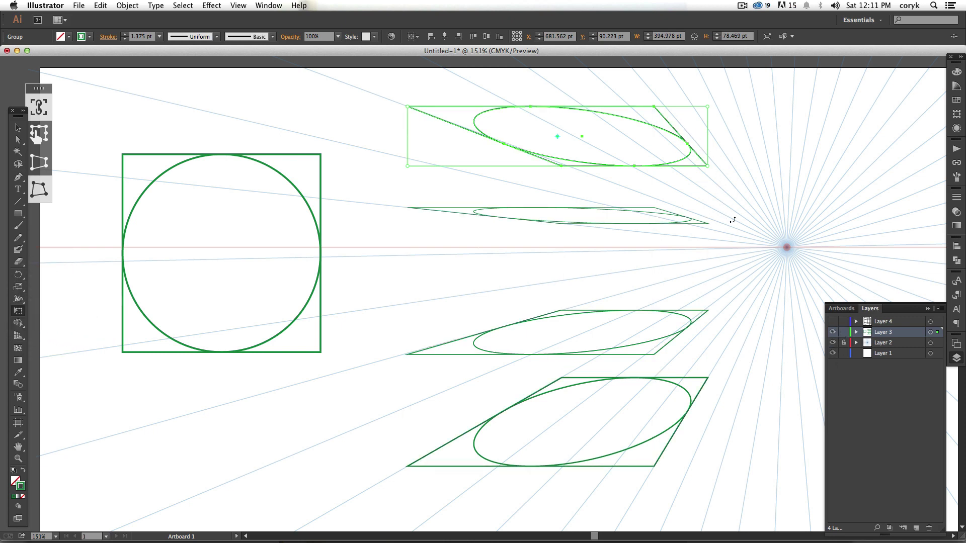
key("v")
left_click(747, 220)
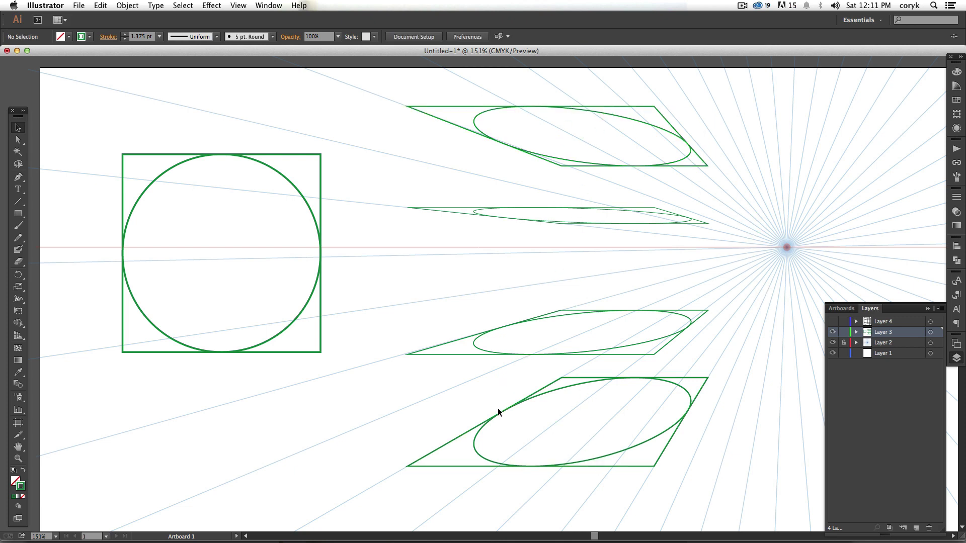
Step: Draw a vertical line touching the left ends of all four ellipses and place a copy of it at their right ends
key("p")
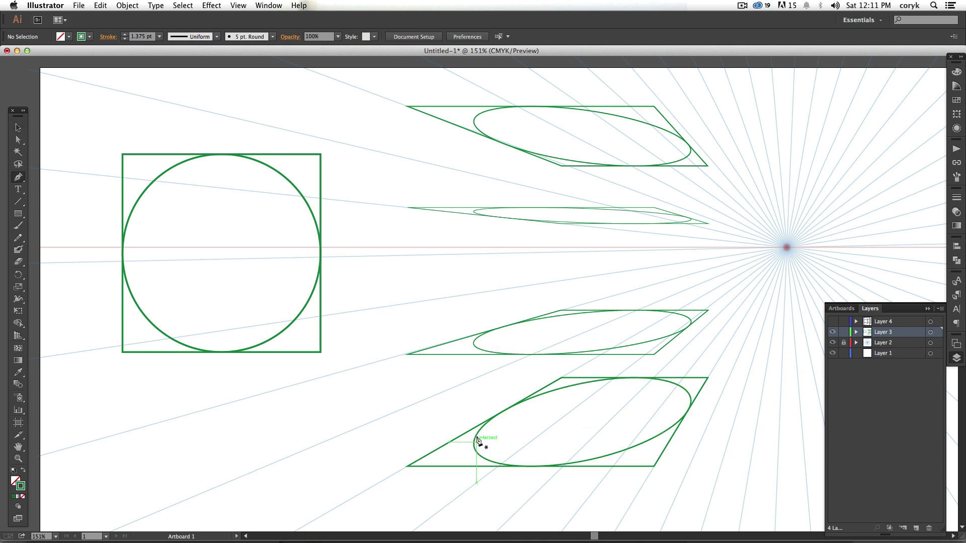
left_click(473, 81)
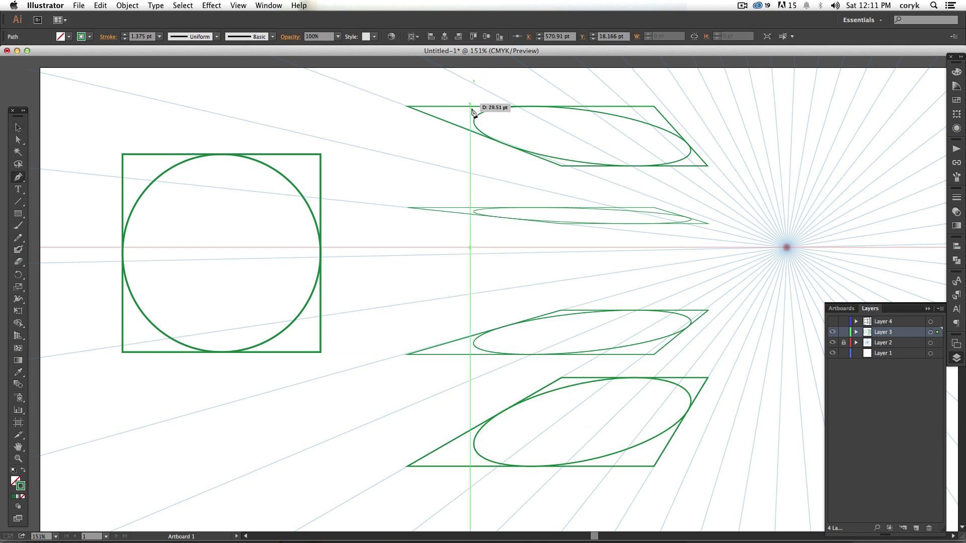
left_click(473, 484)
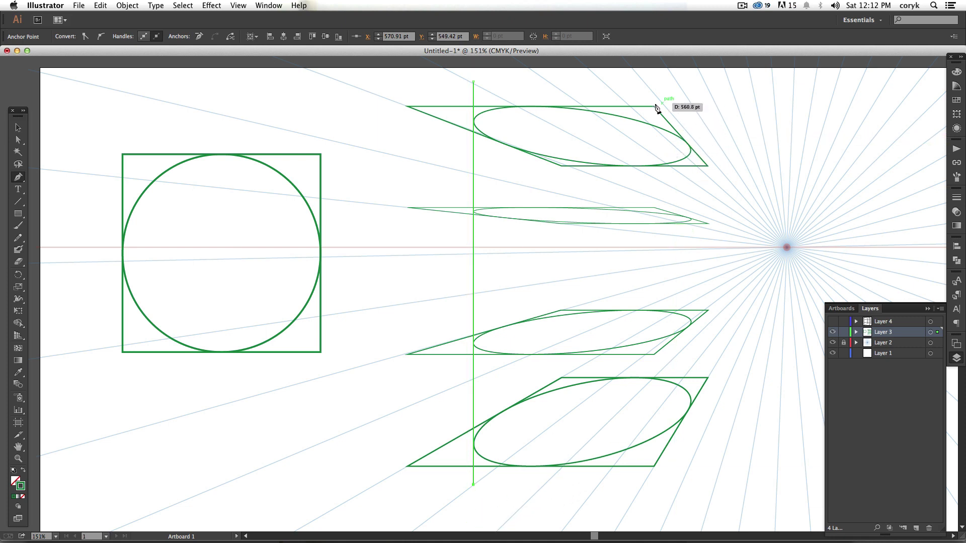
key("v")
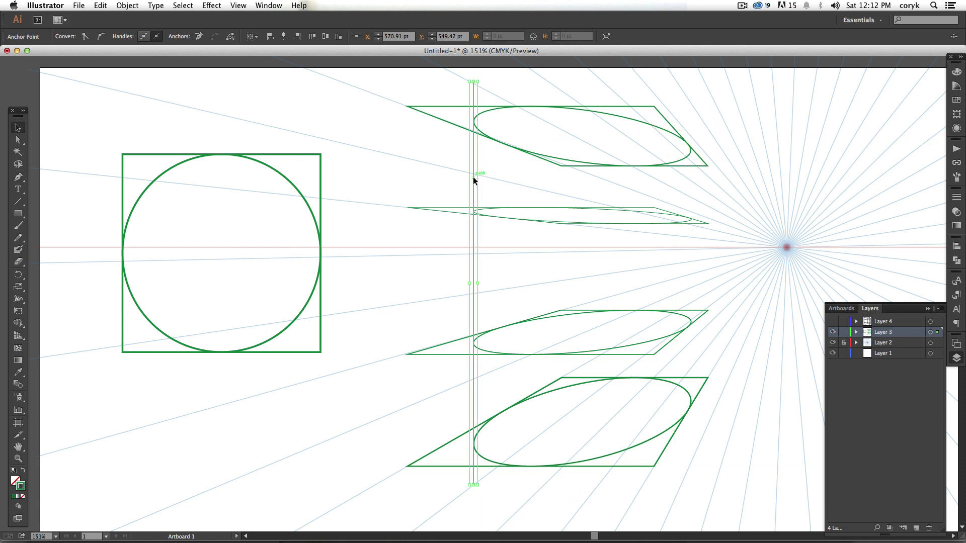
left_click_drag(473, 176, 692, 157)
left_click(756, 319)
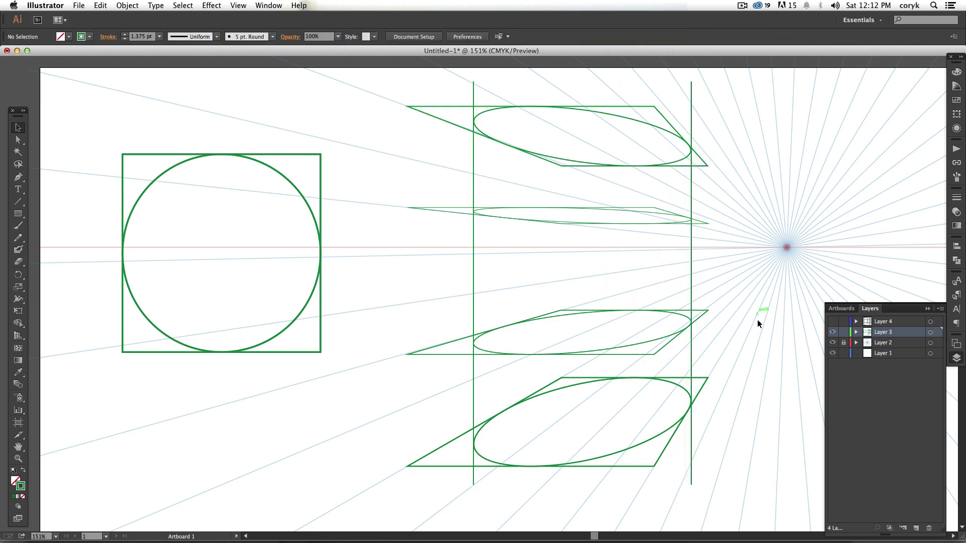
Step: Delete the four distorted squares around the ellipses, keeping only the ellipses and the two vertical lines
key("a")
left_click(707, 165)
key("Delete")
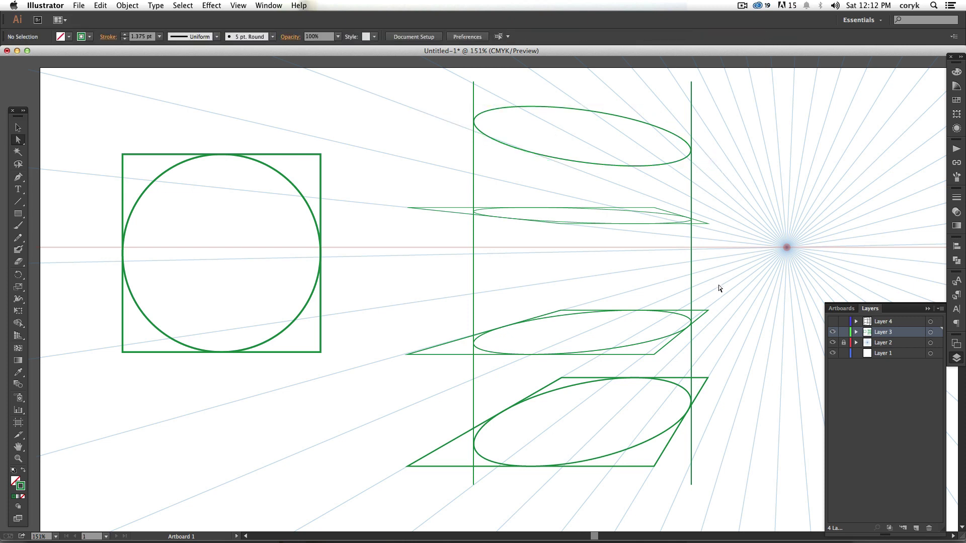
left_click(708, 223)
key("Delete")
left_click(708, 310)
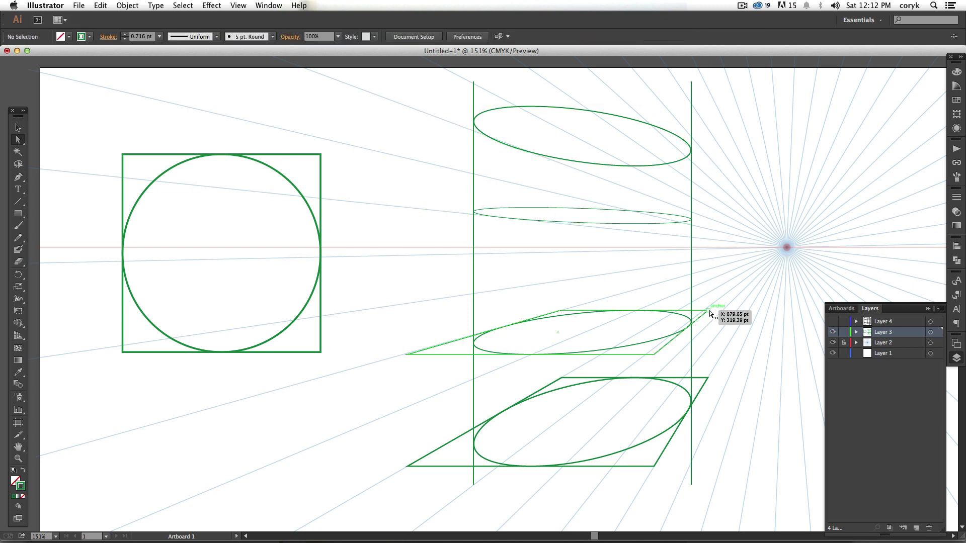
key("Delete")
key("Delete")
left_click(708, 378)
key("Delete")
key("Delete")
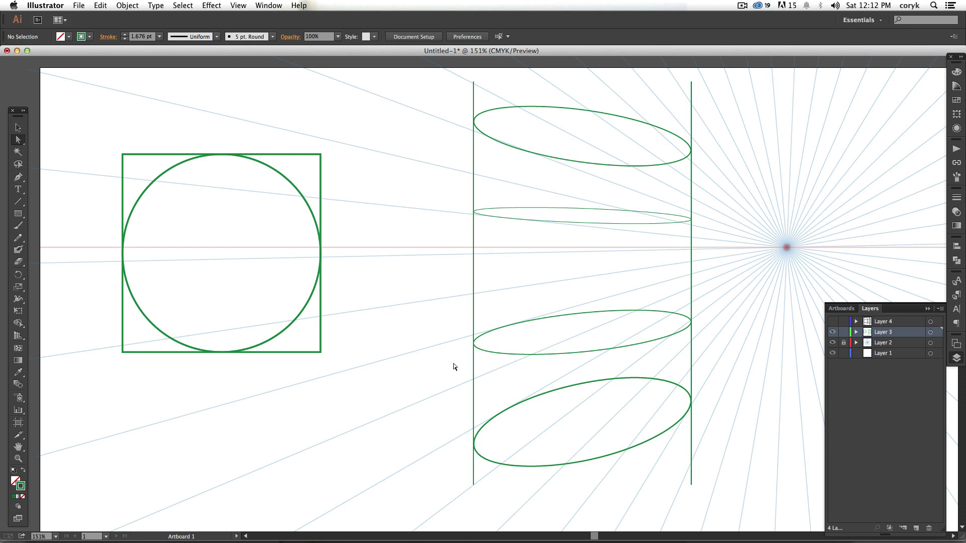
Step: Show the box layer to compare the ellipses with the box, and hide it again with Layer 3 left visible
left_click(832, 322)
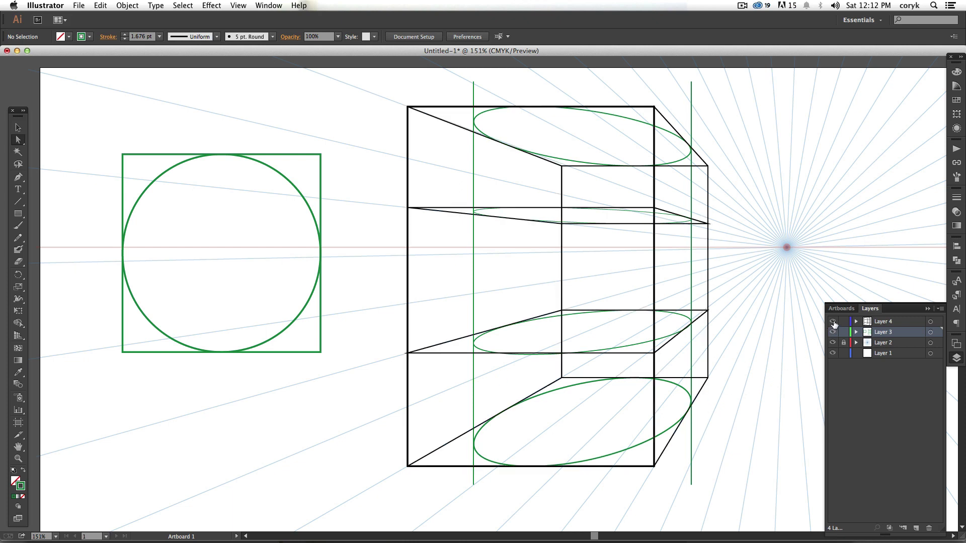
left_click_drag(834, 324, 833, 332)
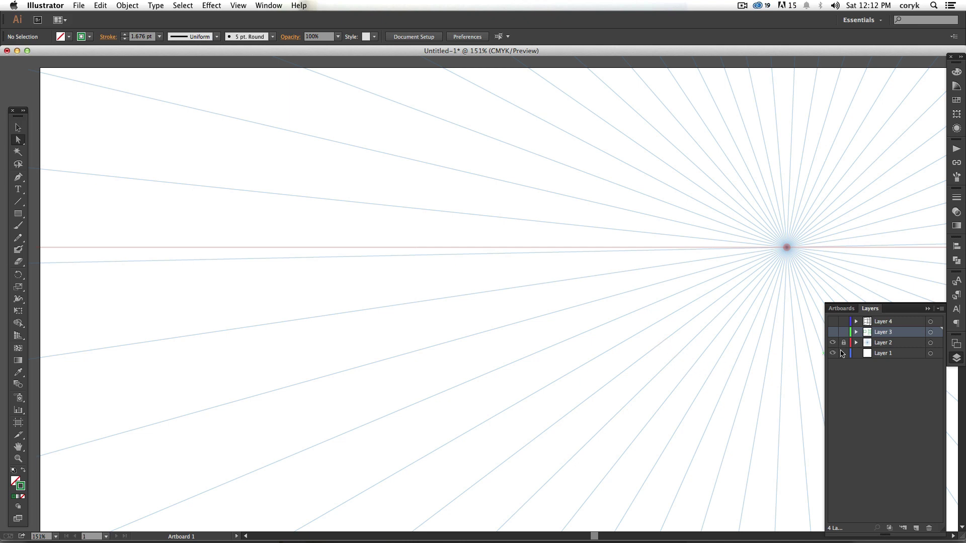
left_click(833, 333)
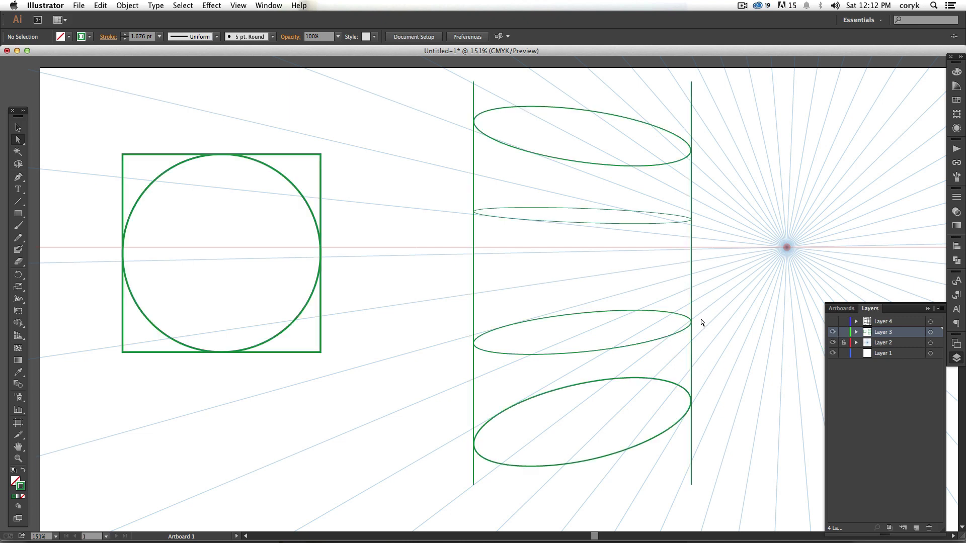
Step: Delete the four ellipses and the two vertical lines, keeping the spare circle-in-square group
key("v")
left_click_drag(723, 97, 420, 487)
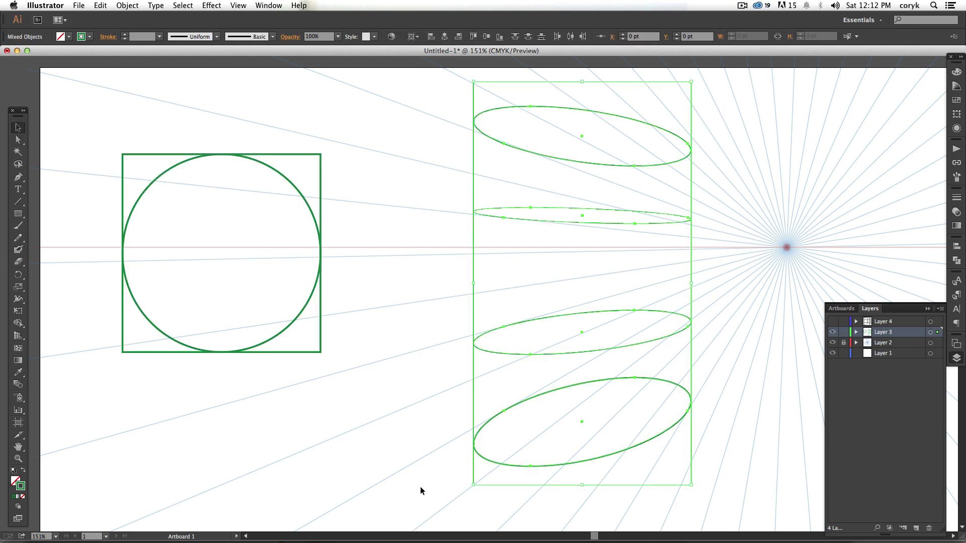
key("Delete")
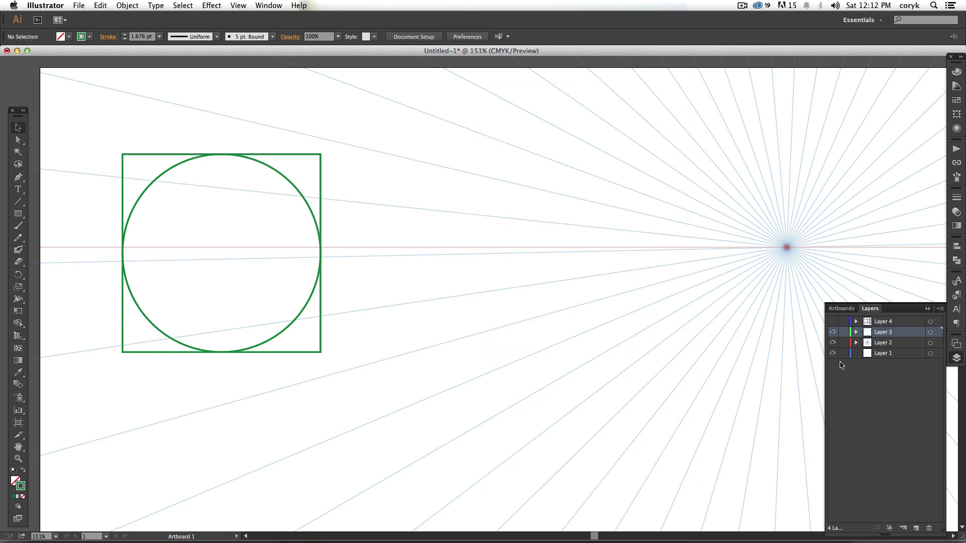
Step: Duplicate Layer 2's radiating perspective lines to a second vanishing point at the horizon's left end and set the copy's stroke to red
left_click(929, 344)
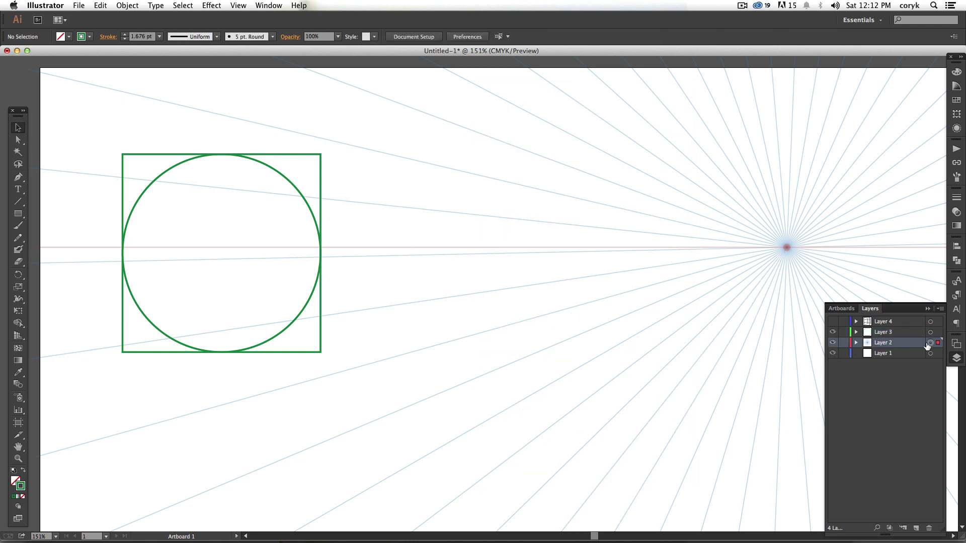
left_click_drag(786, 293, 143, 308)
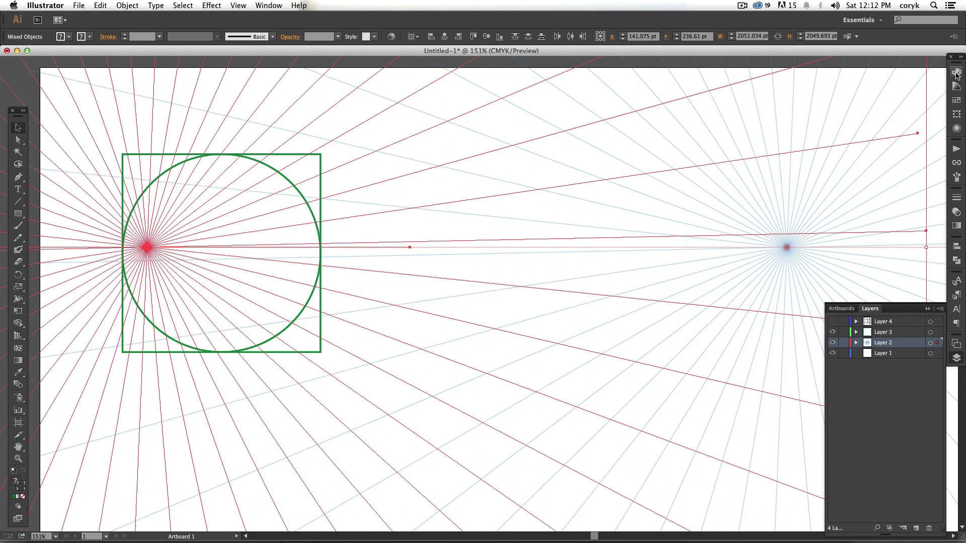
left_click(956, 73)
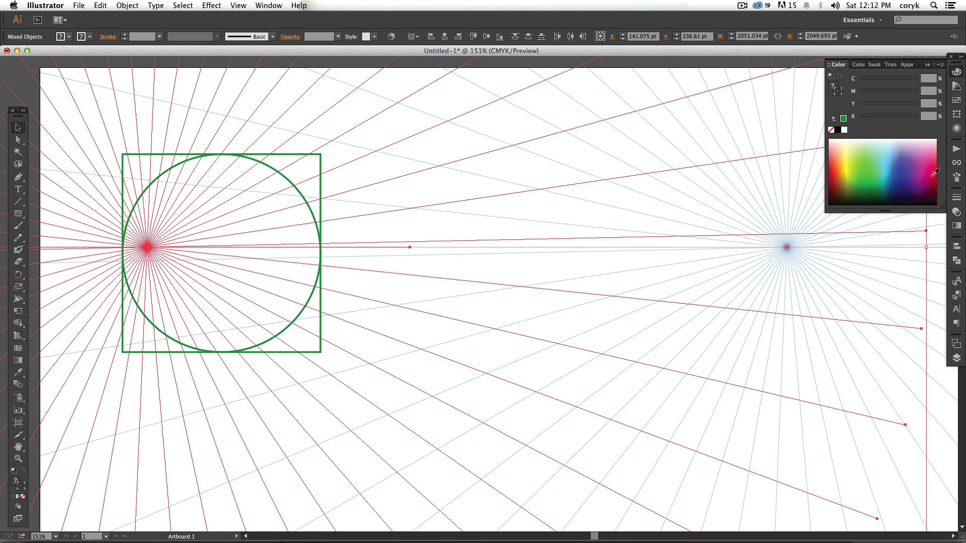
left_click_drag(935, 172, 937, 173)
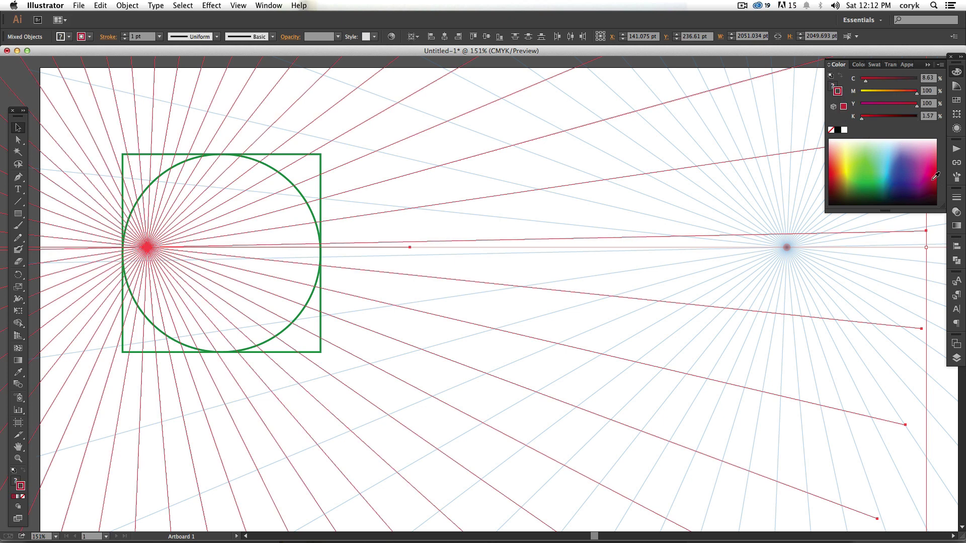
left_click(546, 266)
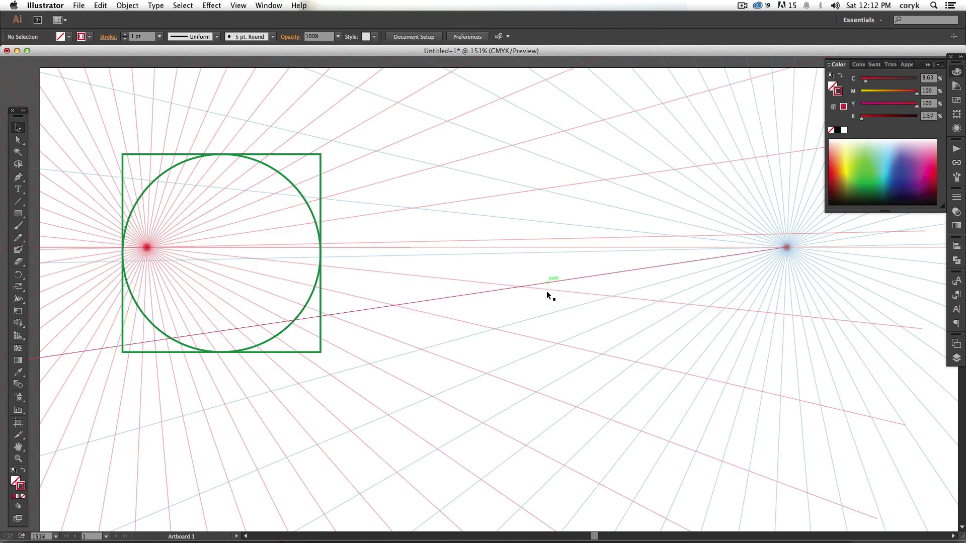
Step: With Layer 2 locked, move the circle-in-square group between the two vanishing points and rotate it clockwise into a diamond orientation
left_click(956, 358)
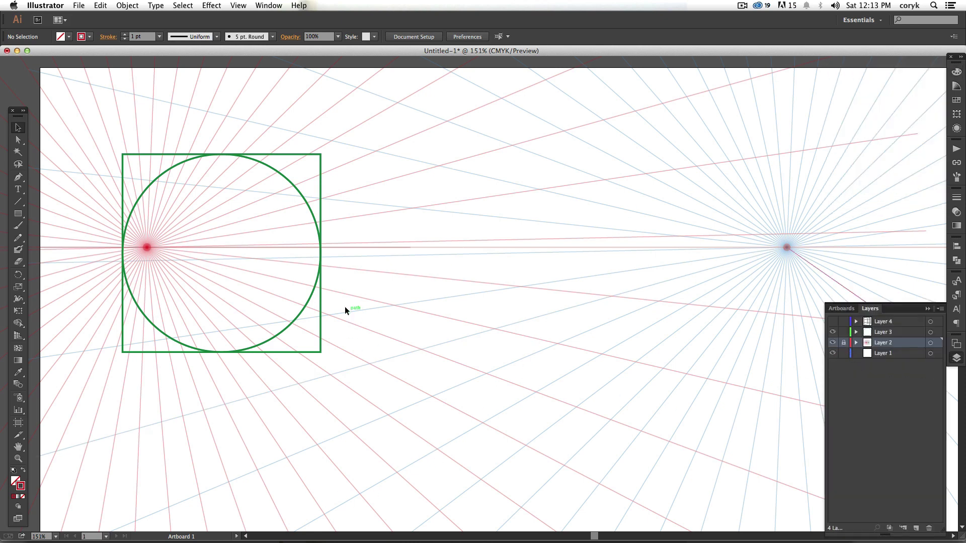
left_click_drag(338, 286, 548, 363)
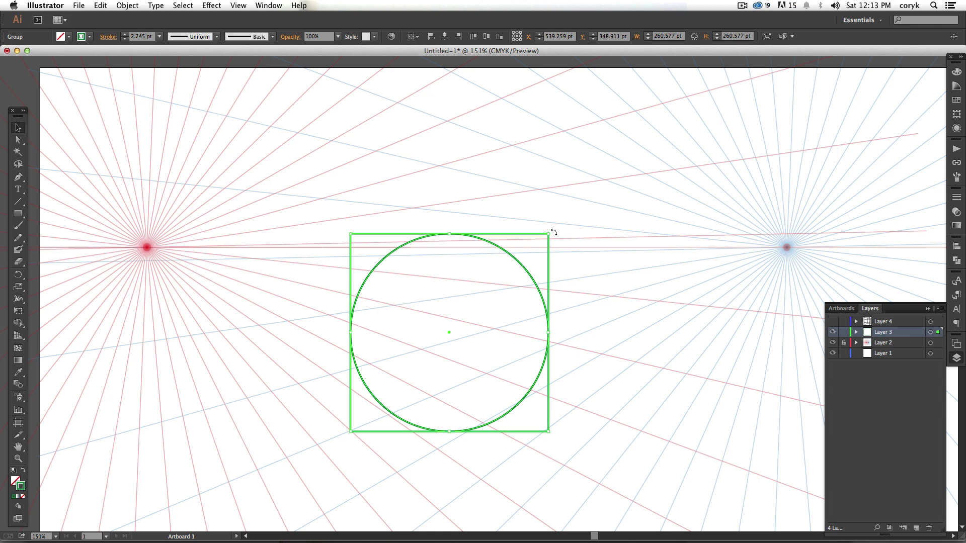
left_click_drag(553, 232, 575, 313)
left_click_drag(557, 353, 562, 364)
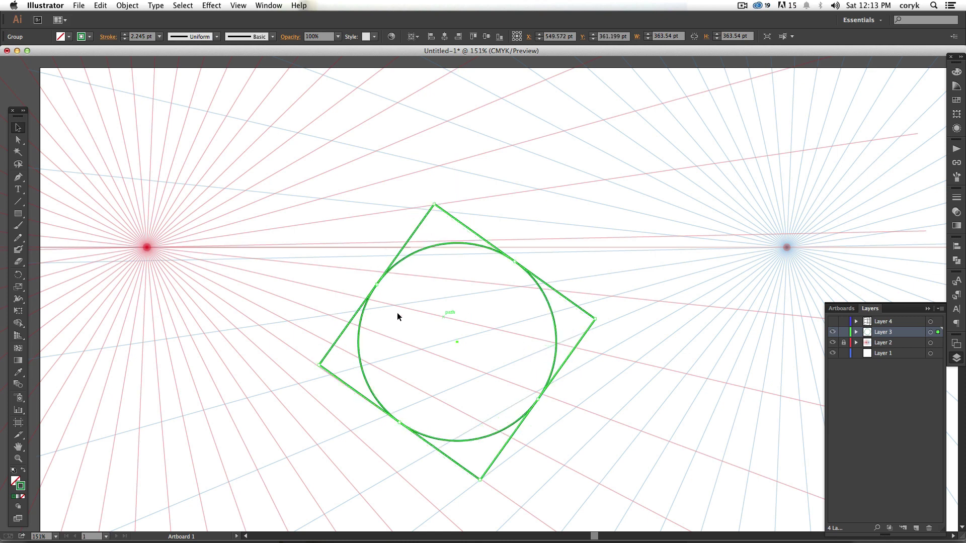
Step: Free-distort the circle-in-square group into a flattened horizontal plane below the horizon, pulling its far and right corners toward the perspective lines
key("e")
left_click(39, 190)
left_click_drag(596, 319, 645, 356)
left_click_drag(436, 206, 475, 321)
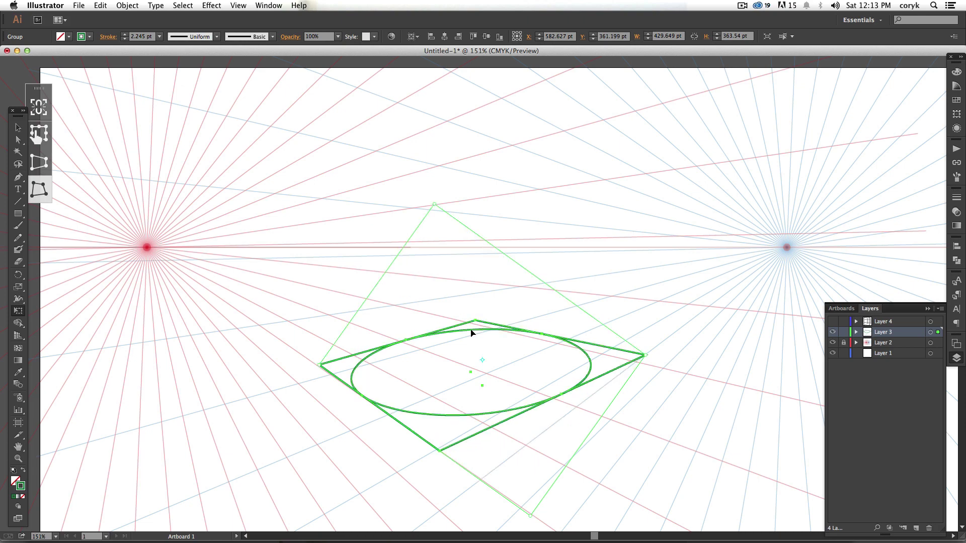
left_click_drag(439, 453, 436, 456)
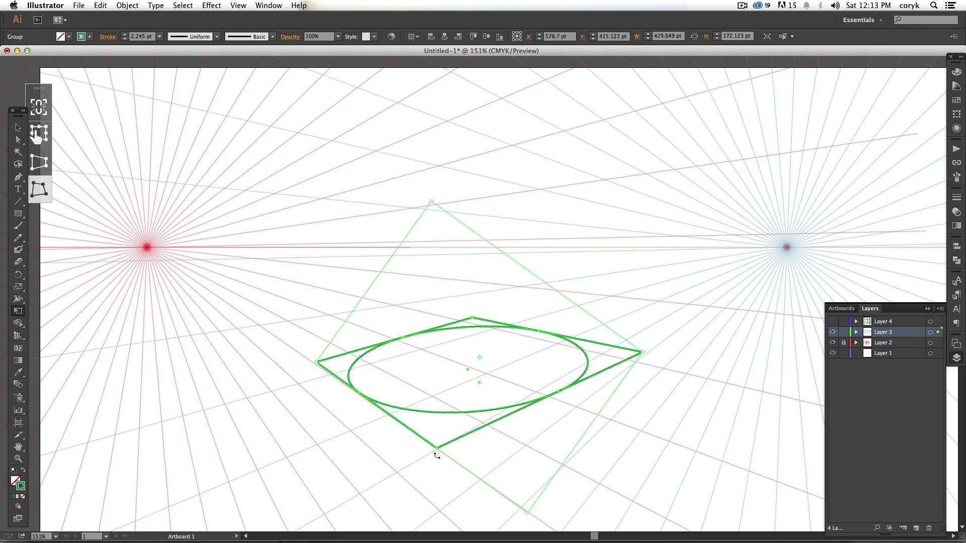
Step: Refine the distorted group's corners until the square's edges follow the red and blue perspective lines, and deselect it
left_click_drag(530, 514, 610, 490)
left_click_drag(644, 280, 639, 288)
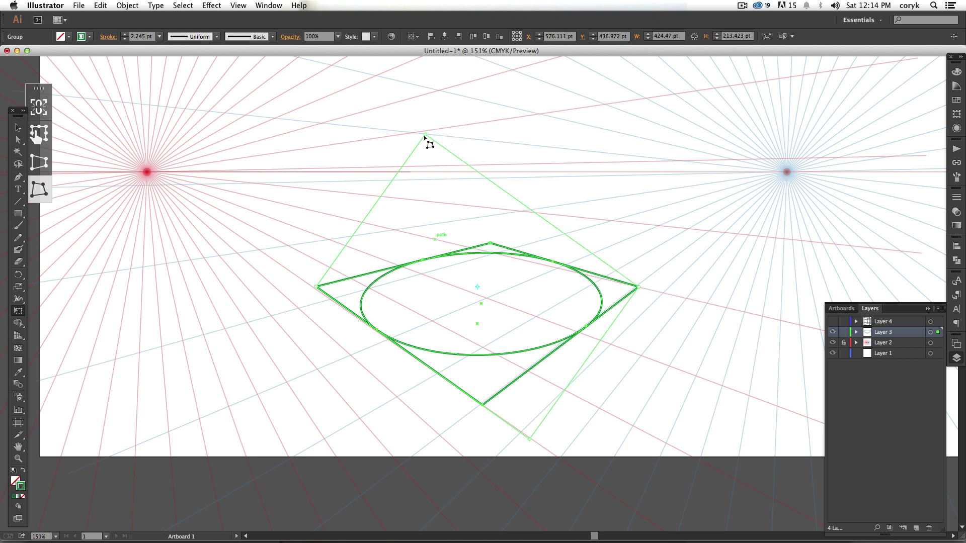
left_click_drag(430, 127, 440, 146)
left_click_drag(316, 287, 330, 299)
left_click_drag(440, 147, 441, 146)
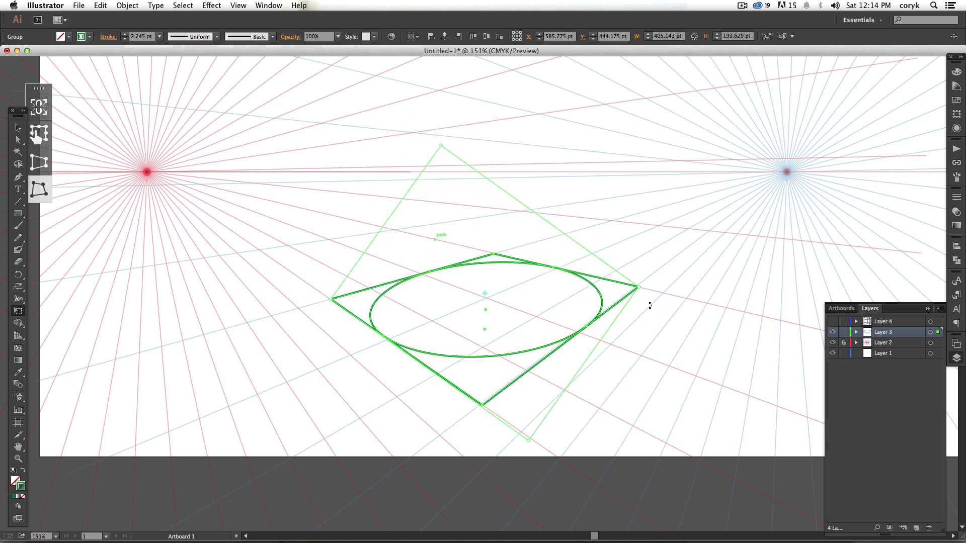
key("v")
left_click(646, 409)
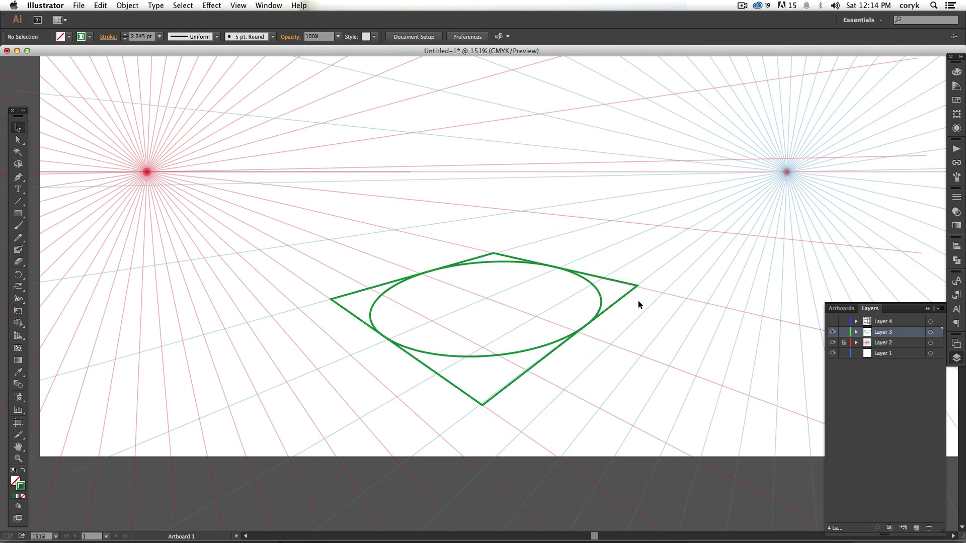
Step: Delete the distorted square around the ellipse, keeping only the ellipse
key("a")
left_click(637, 285)
key("Delete")
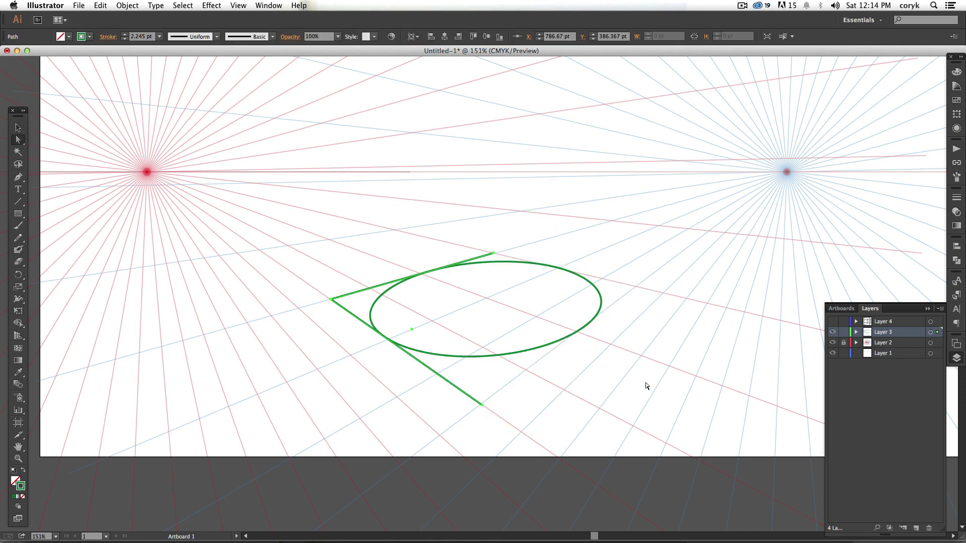
key("Delete")
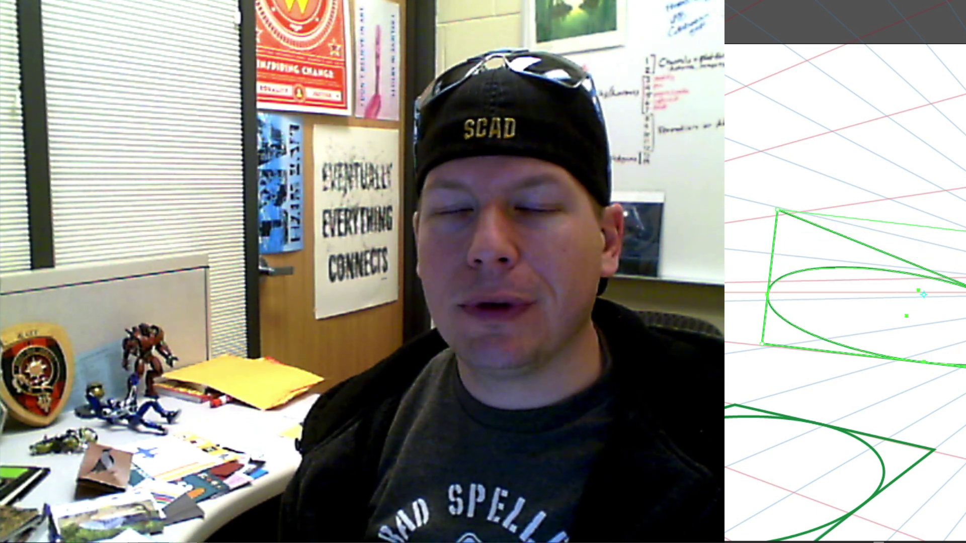
Step: Free-distort the second circle-in-square group above the first one, flattening it toward the horizon to fit the two-point perspective lines
left_click_drag(779, 214, 845, 298)
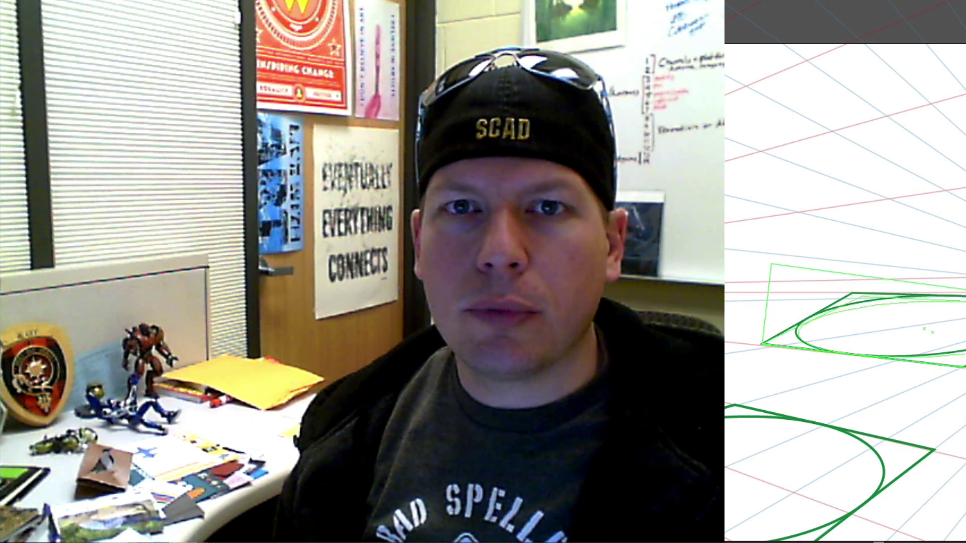
left_click_drag(771, 264, 769, 301)
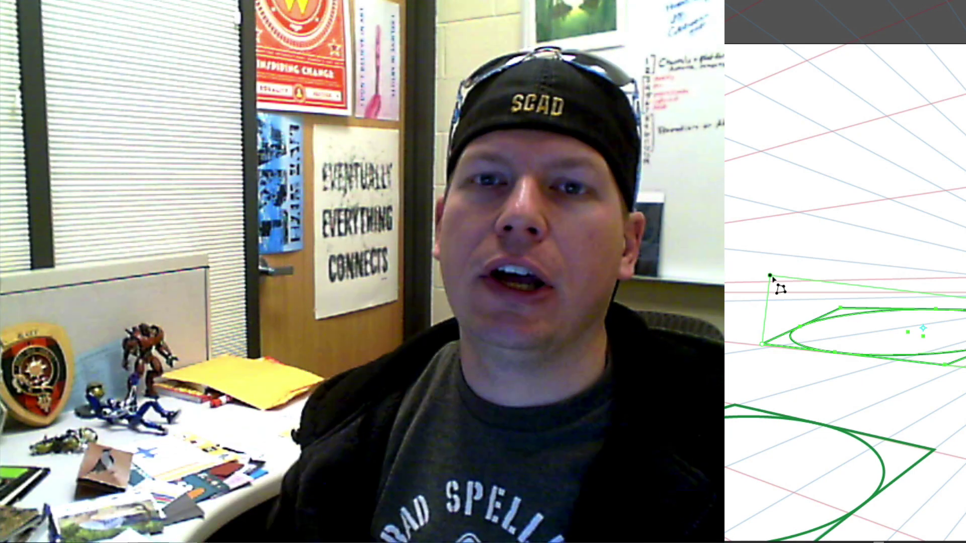
left_click_drag(770, 277, 962, 286)
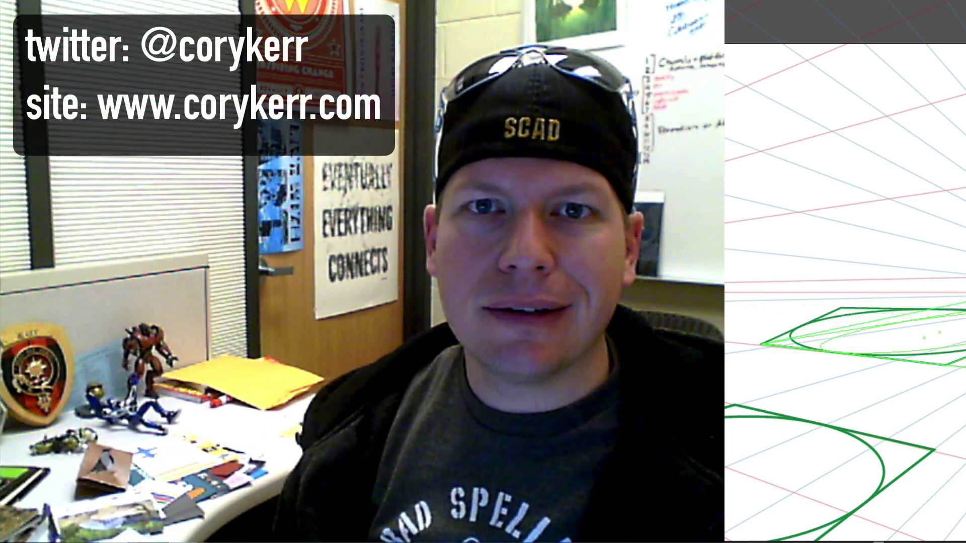